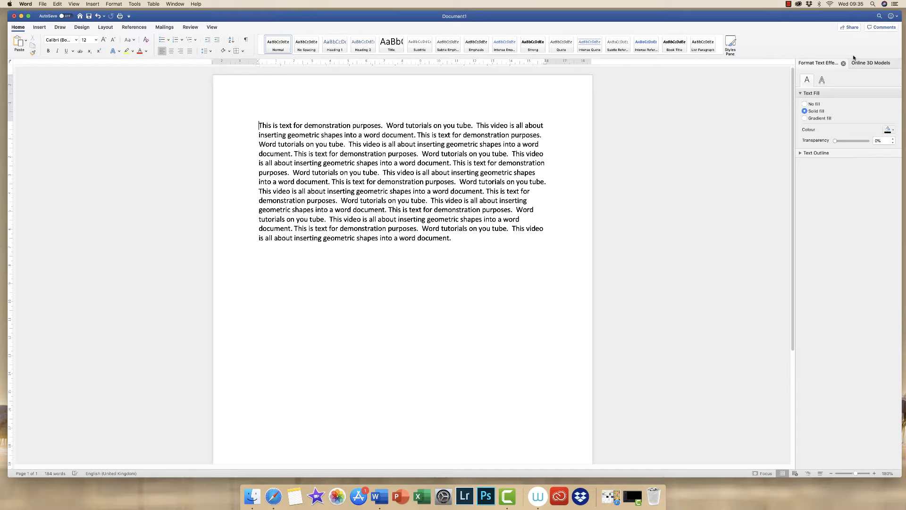
Insert a rectangle shape about 8 cm wide and 3.5 cm high over the beginning of the paragraph.
click(40, 28)
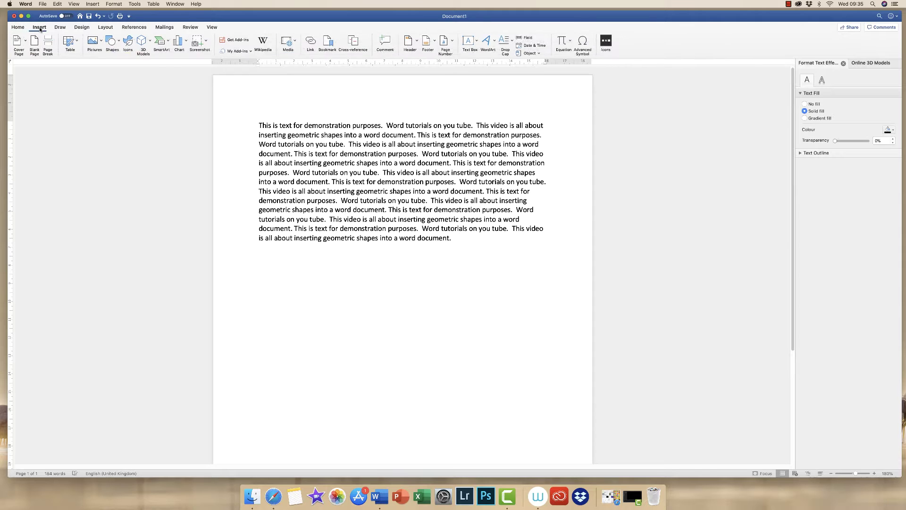
click(119, 43)
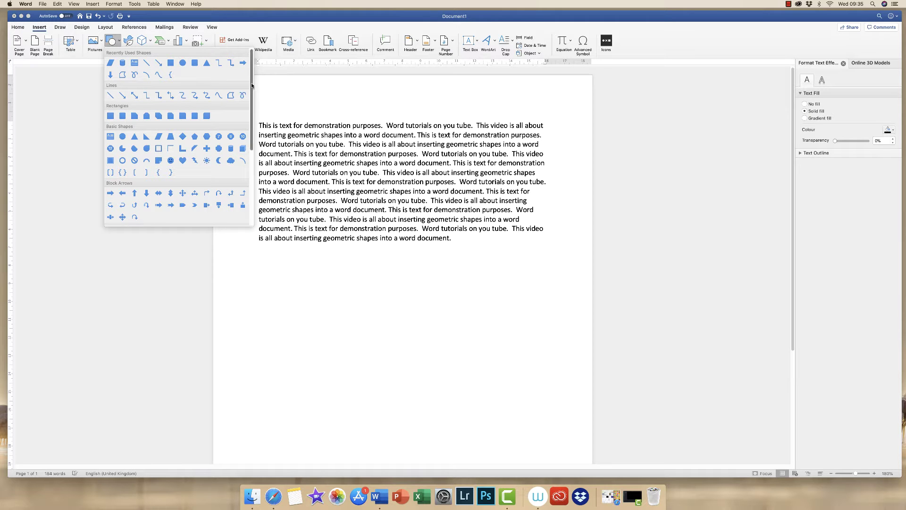
scroll(248, 115, down, 3)
scroll(247, 117, down, 3)
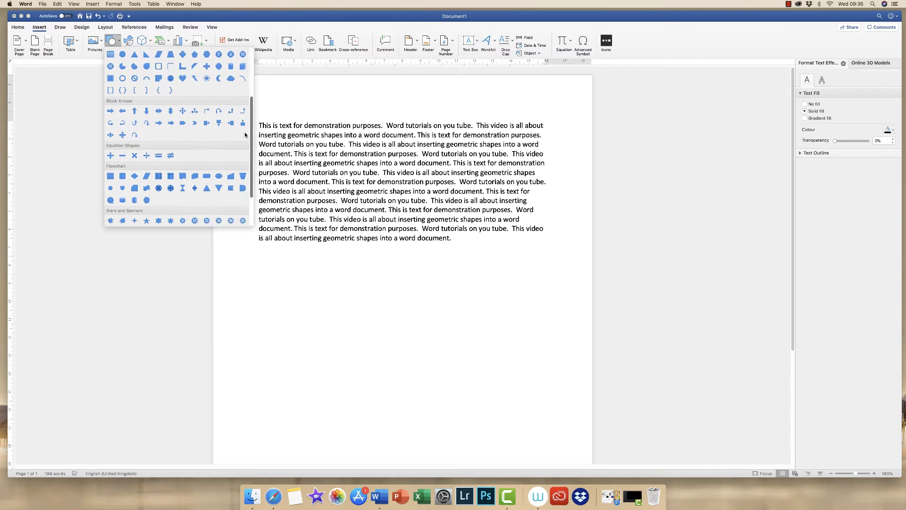
drag(250, 143, 254, 80)
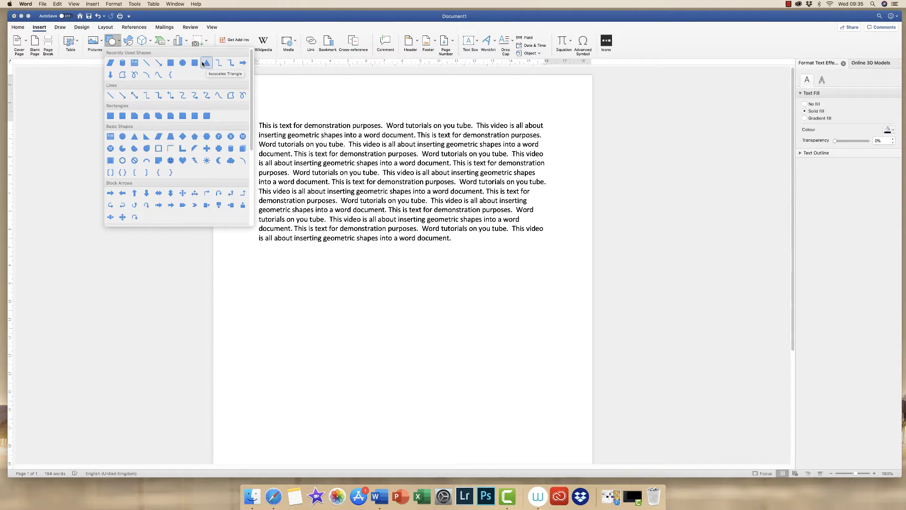
click(171, 63)
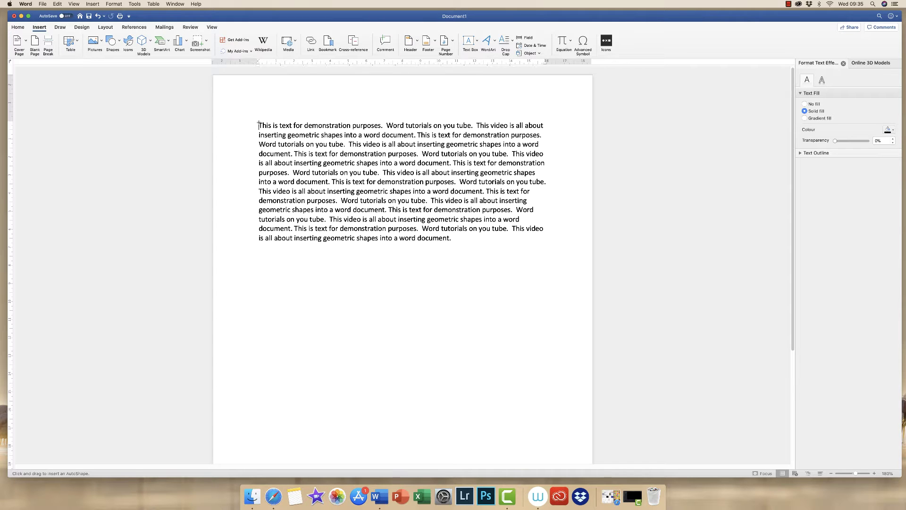
drag(259, 122, 405, 185)
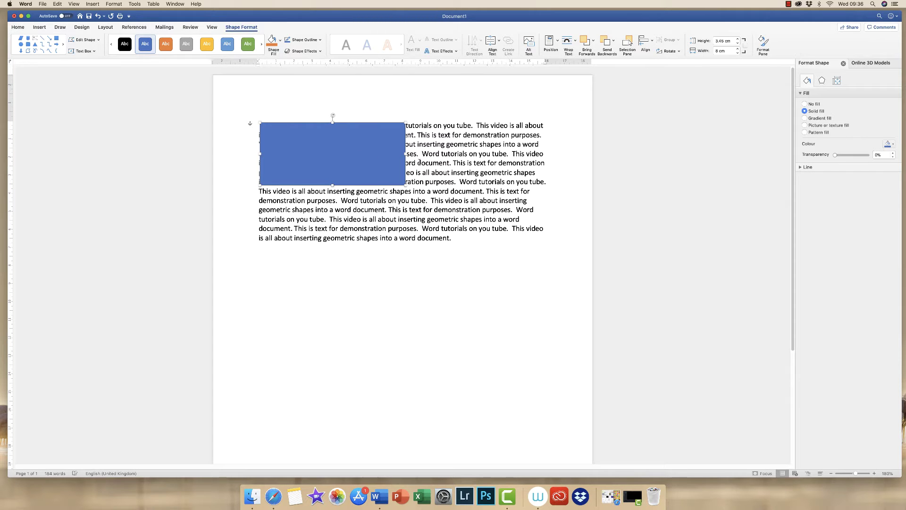
Set the rectangle's text wrapping to Tight and move it into the middle of the paragraph.
click(291, 273)
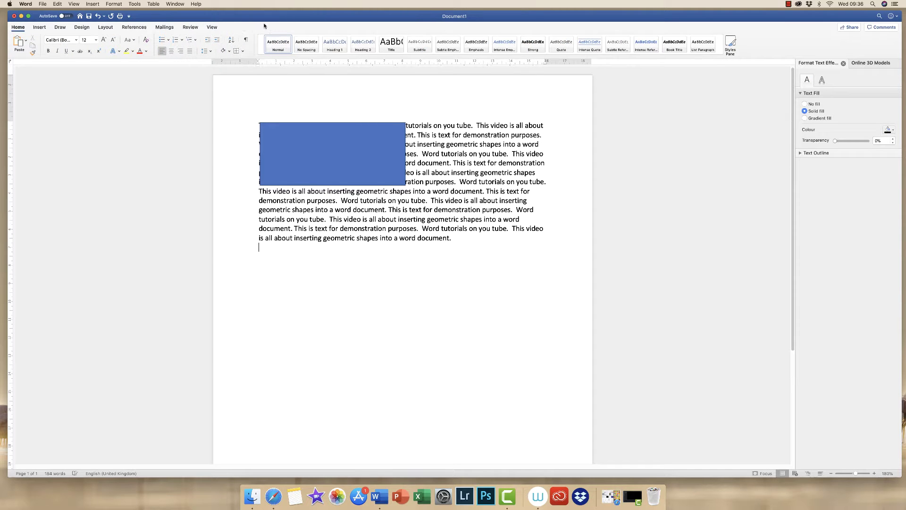
click(302, 151)
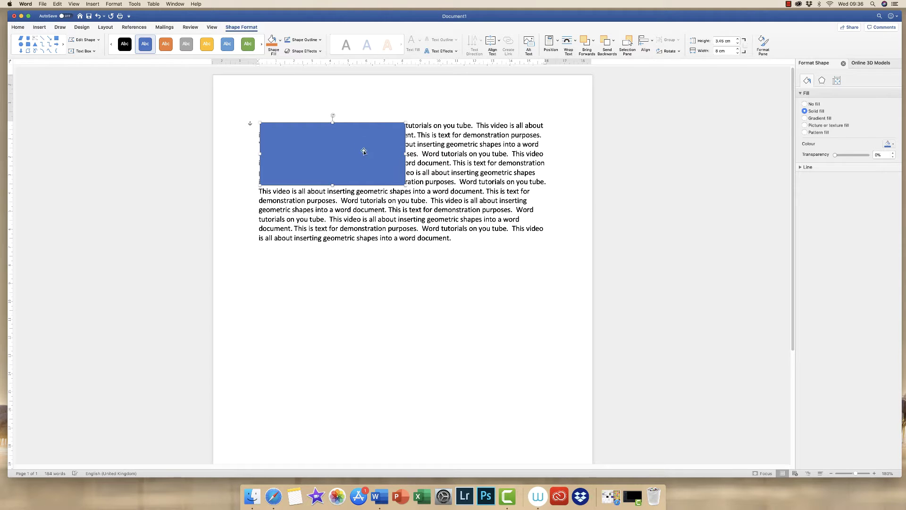
click(576, 42)
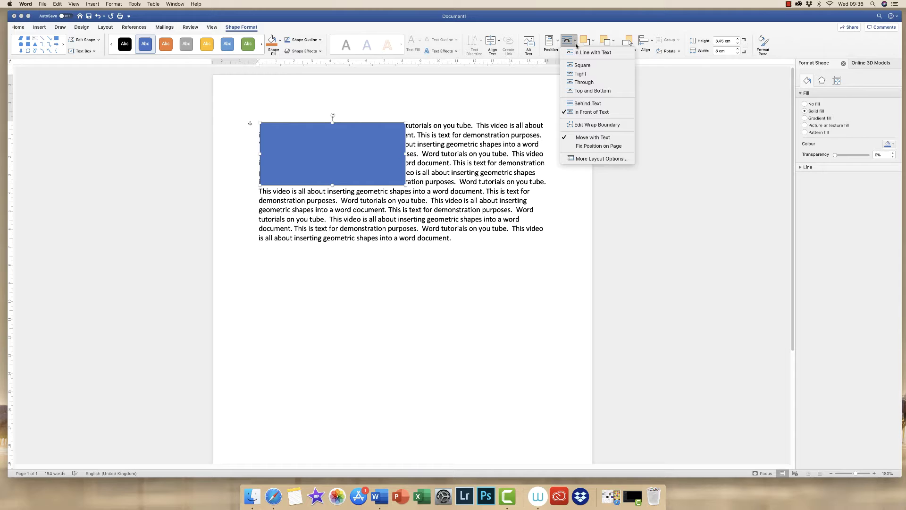
click(580, 74)
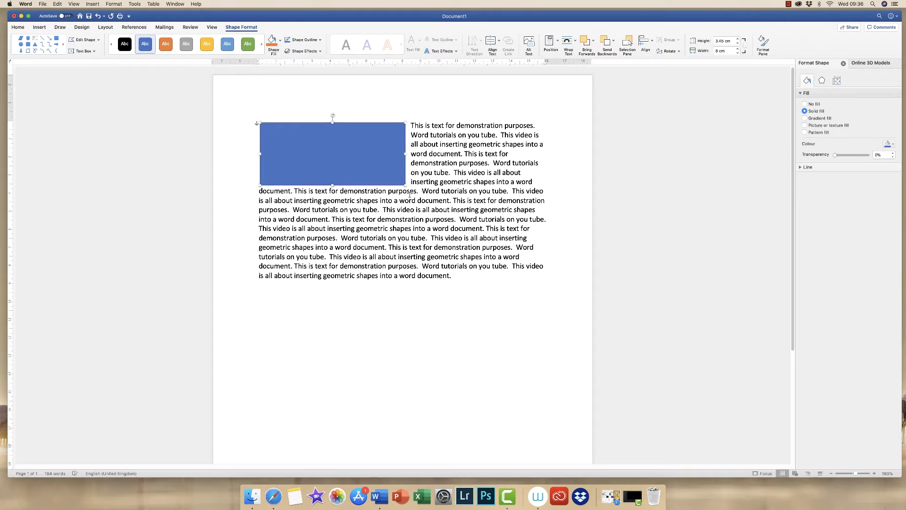
drag(327, 150, 403, 182)
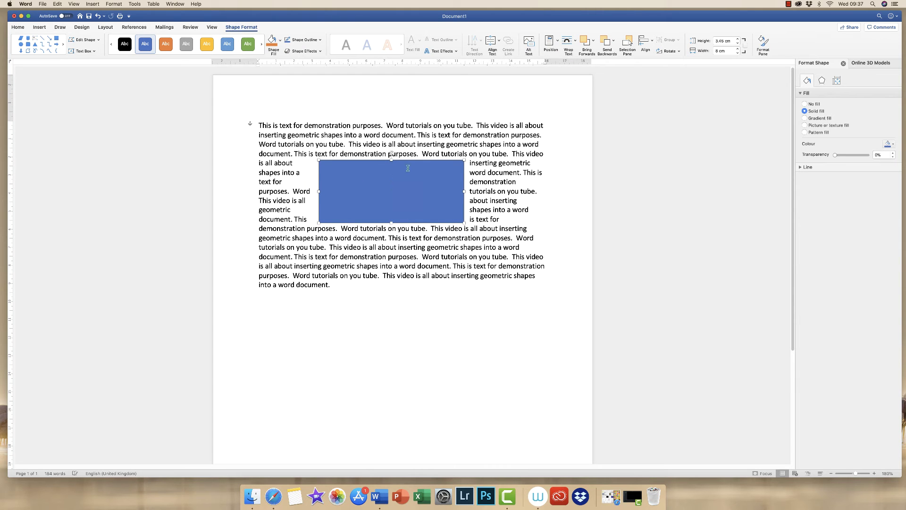
Set the rectangle's text wrapping to Top and Bottom and move it up to the left margin, beneath the paragraph's second line.
click(576, 43)
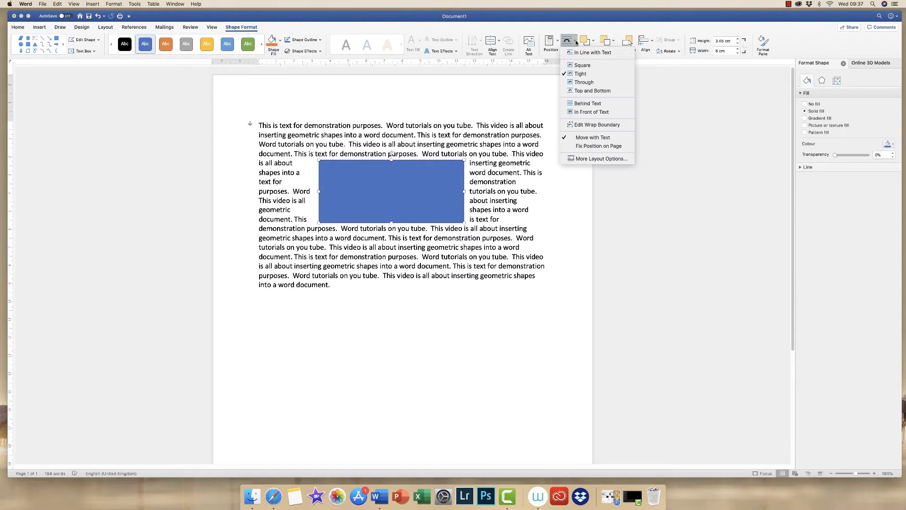
click(574, 91)
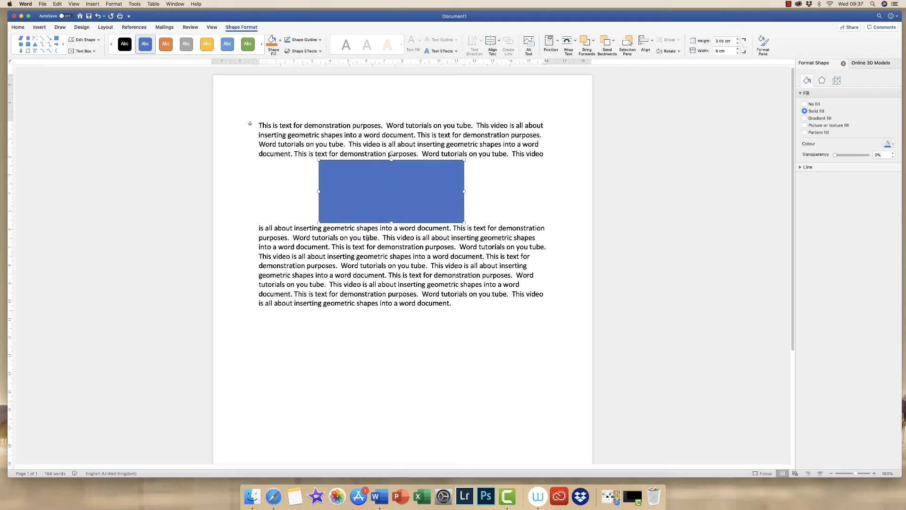
drag(395, 182, 338, 166)
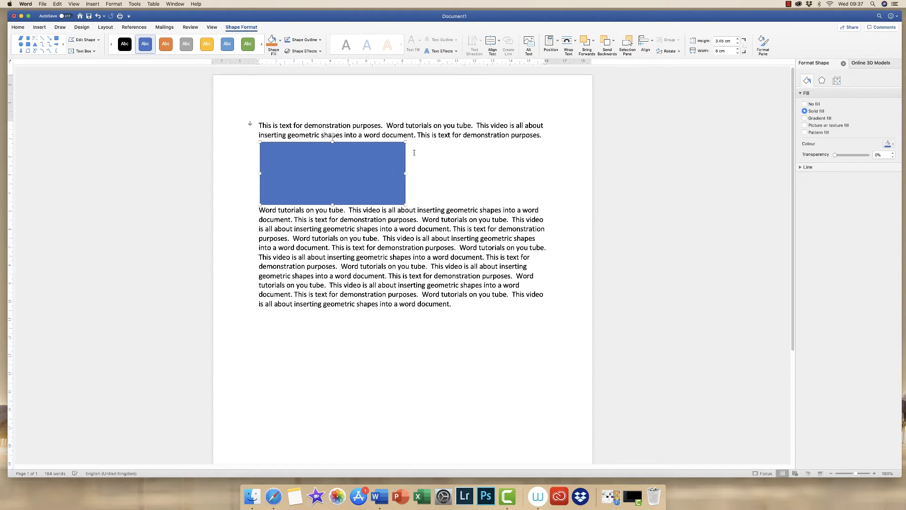
Set the rectangle's text wrapping to Behind Text.
click(575, 43)
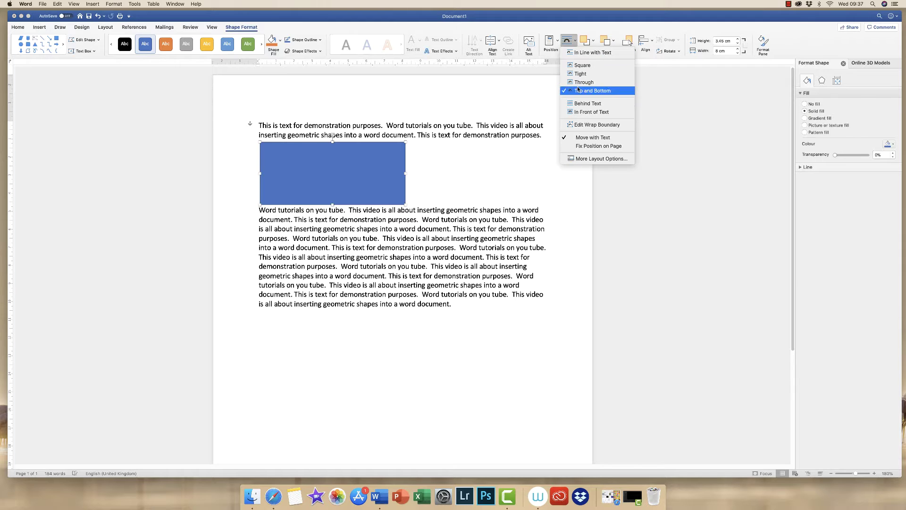
click(583, 104)
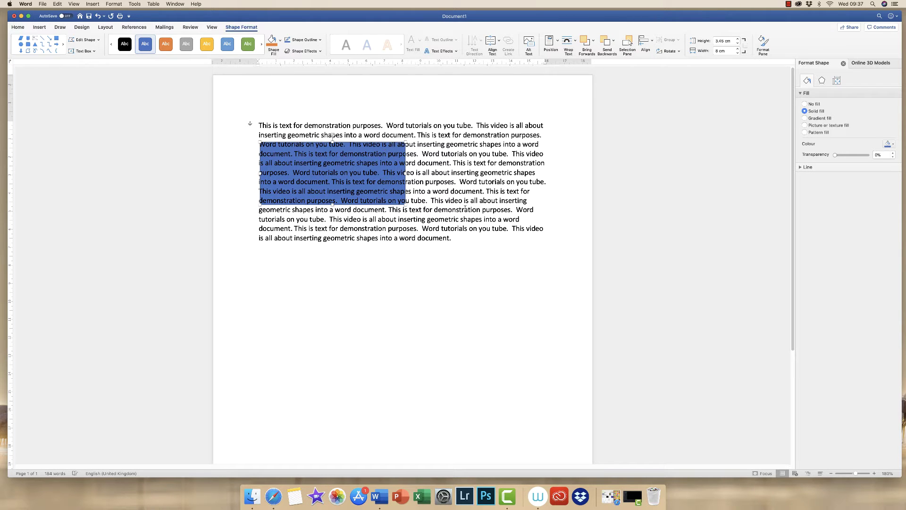
Set the rectangle's text wrapping to In Front of Text and move it right, over the middle of the paragraph.
click(575, 41)
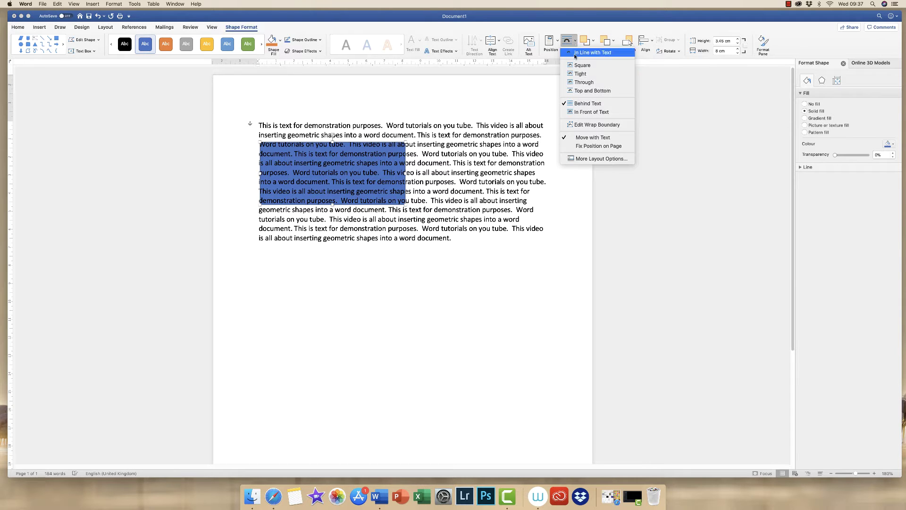
click(586, 112)
drag(334, 163, 396, 162)
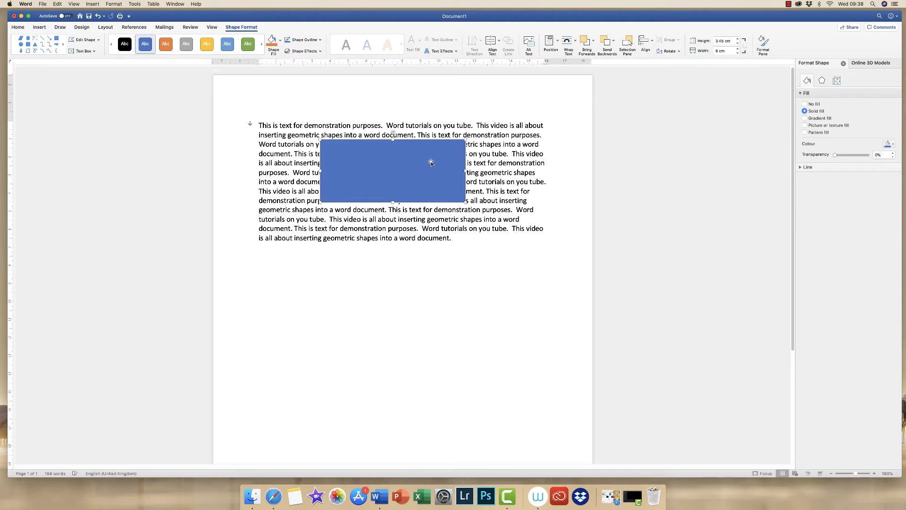
Close and reopen the rectangle's shape formatting options, and move the rectangle directly below the paragraph at the left margin.
click(897, 64)
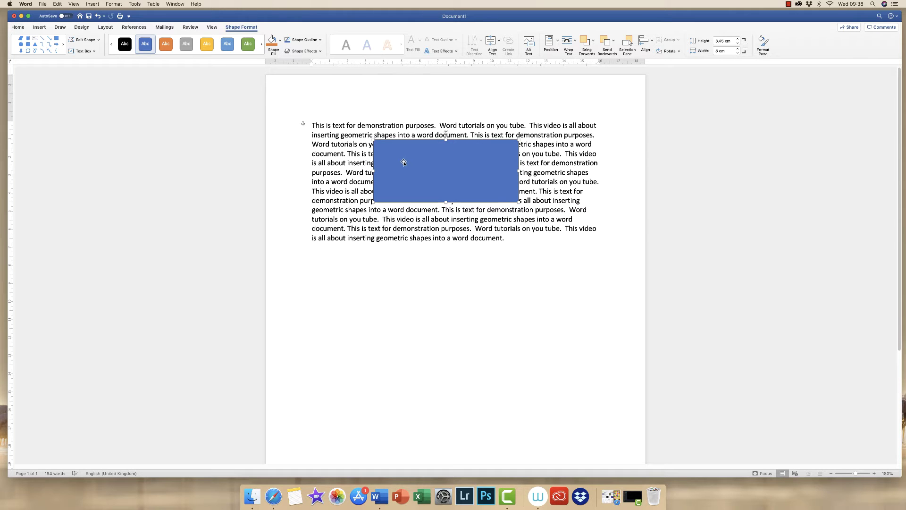
double_click(422, 164)
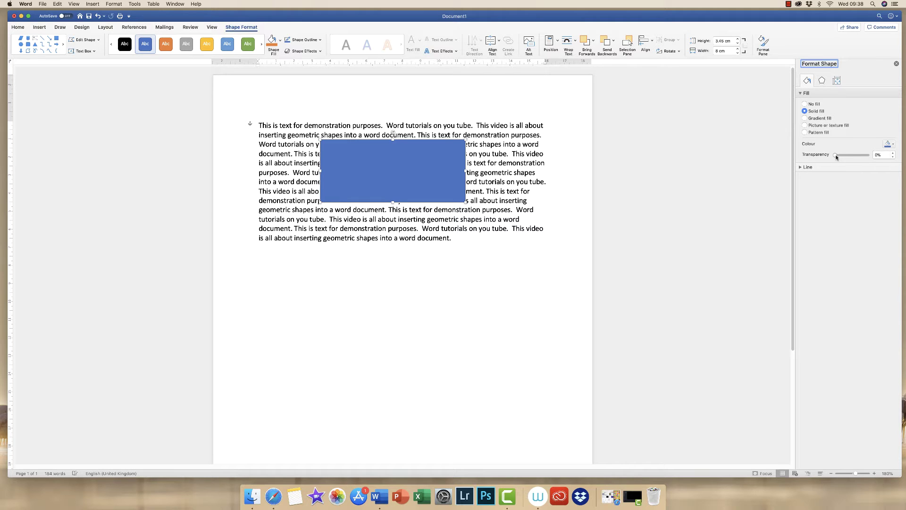
mouse_move(835, 156)
mouse_down()
mouse_move(871, 156)
mouse_move(835, 156)
mouse_up()
drag(389, 160, 329, 268)
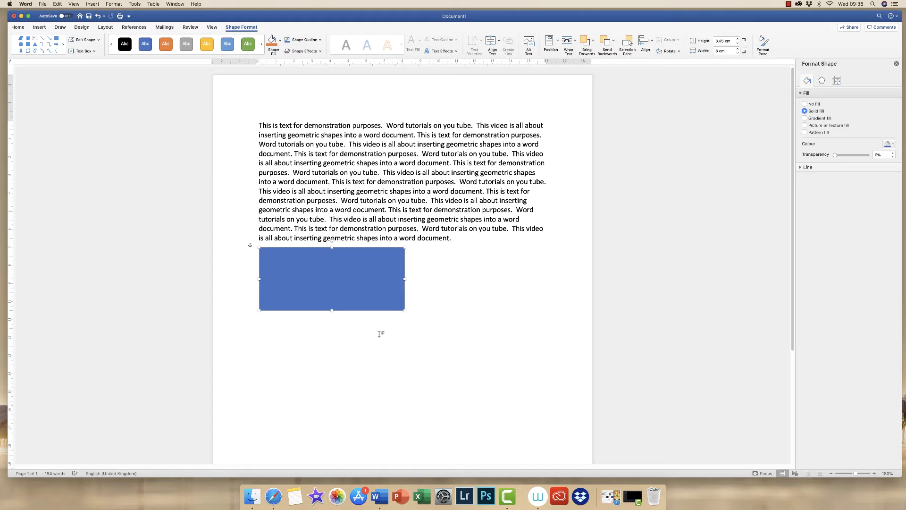
click(380, 334)
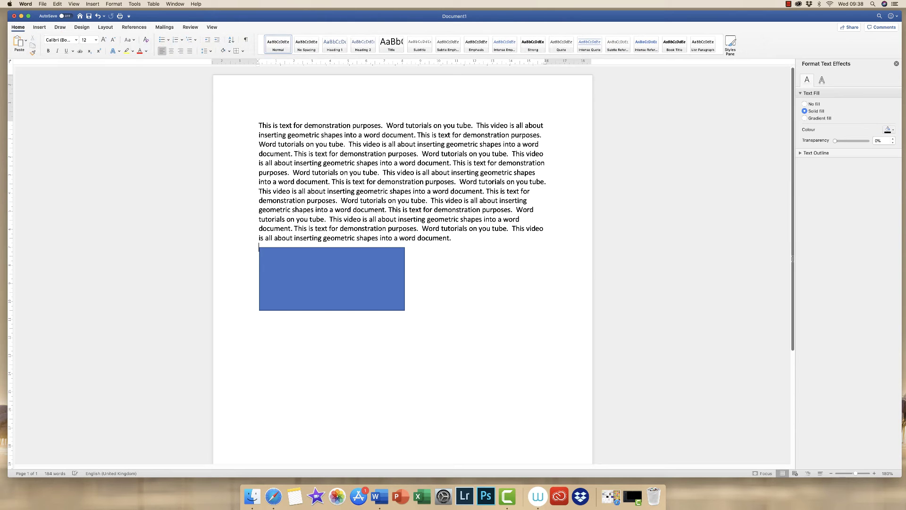
Draw a square with sides of about 2.5 cm beneath the rectangle, aligned with its left edge.
scroll(776, 348, down, 5)
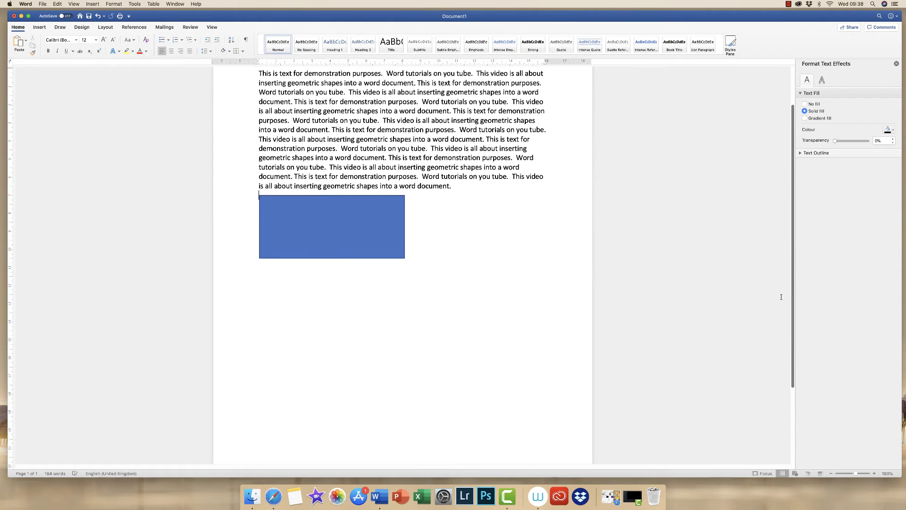
scroll(775, 348, down, 1)
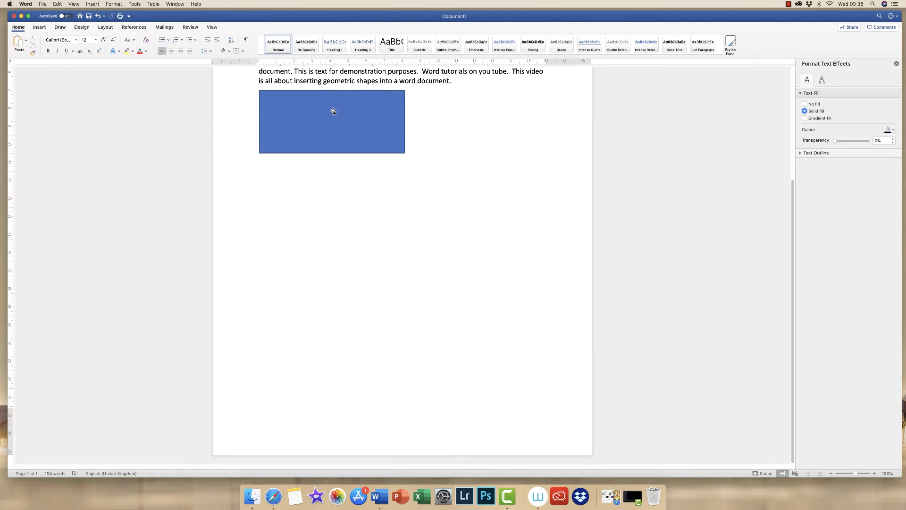
click(39, 27)
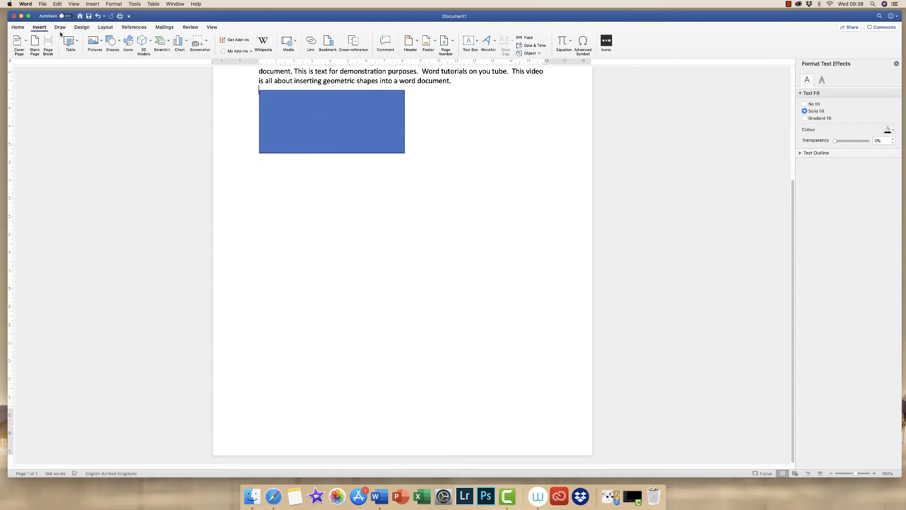
click(120, 43)
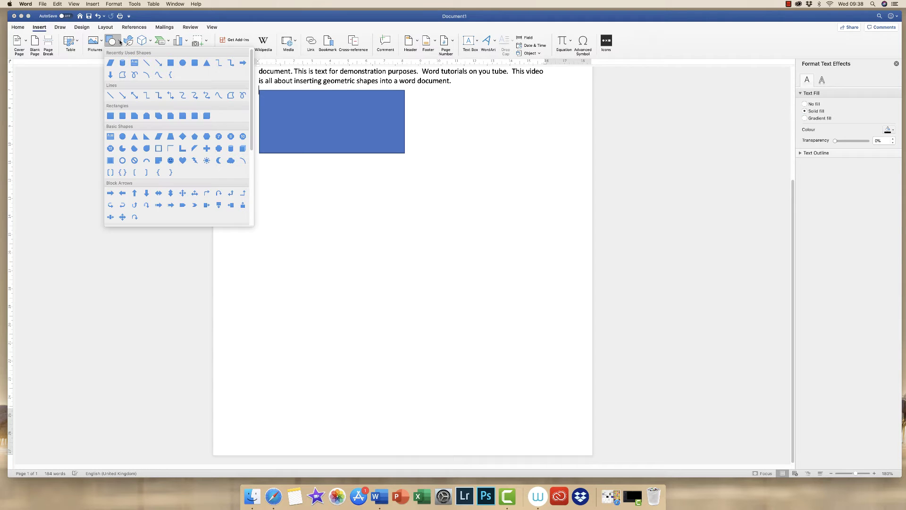
click(170, 63)
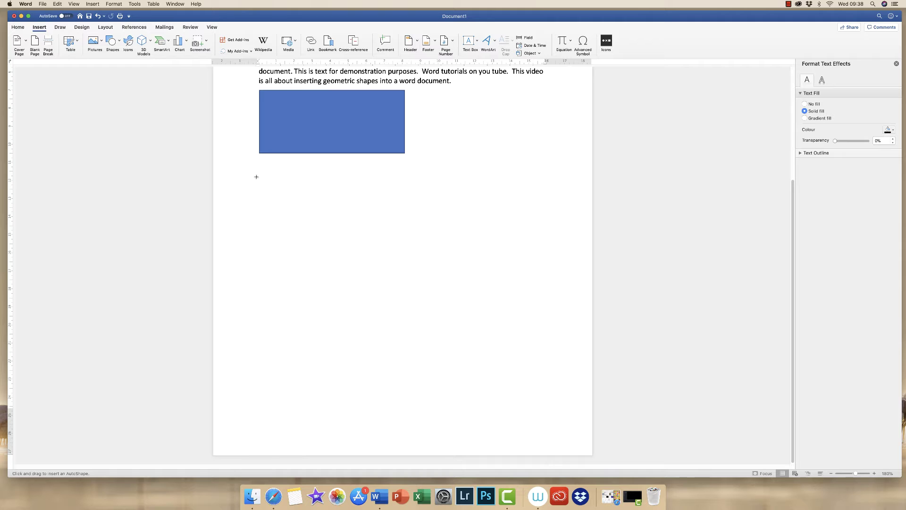
drag(260, 161, 303, 206)
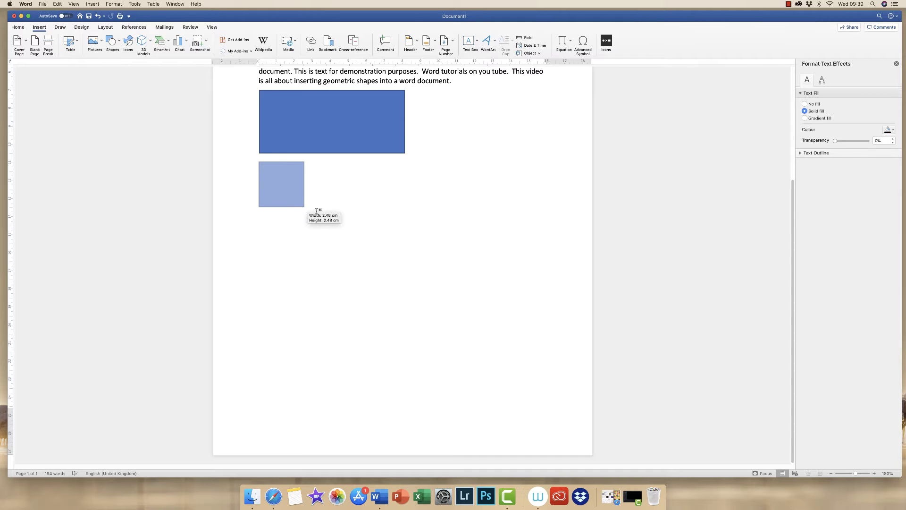
click(338, 171)
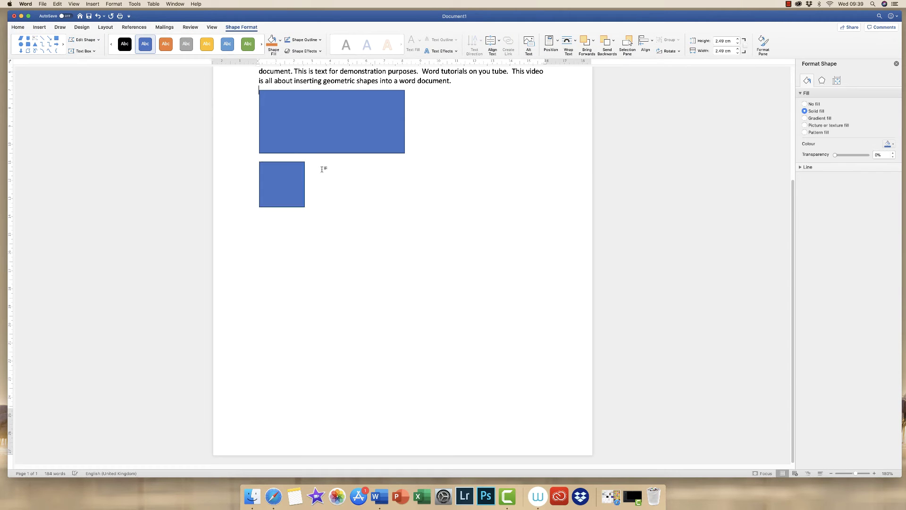
Draw an oval about 8.8 cm wide and 3.1 cm high to the right of the square.
click(39, 27)
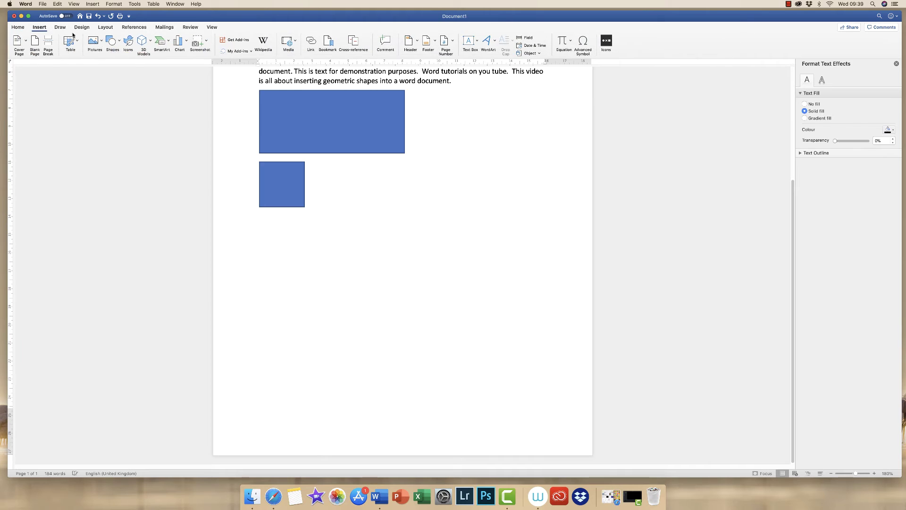
click(120, 44)
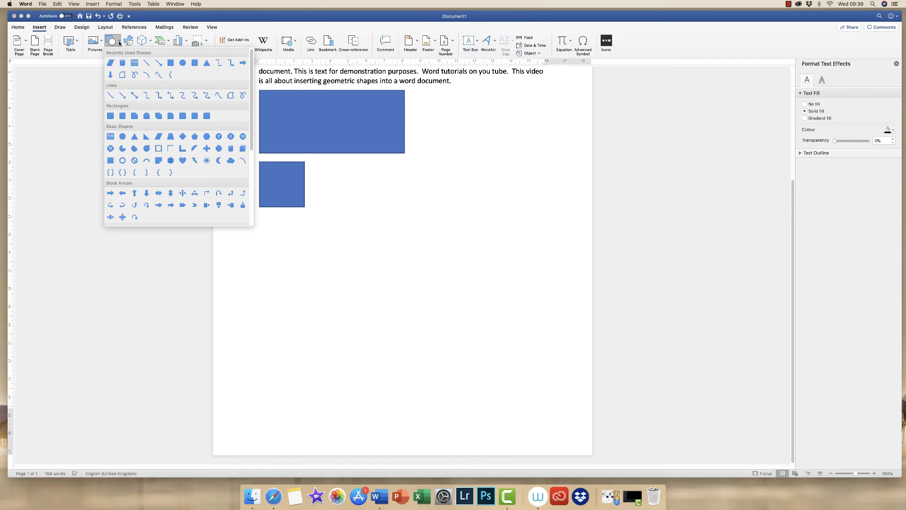
click(183, 63)
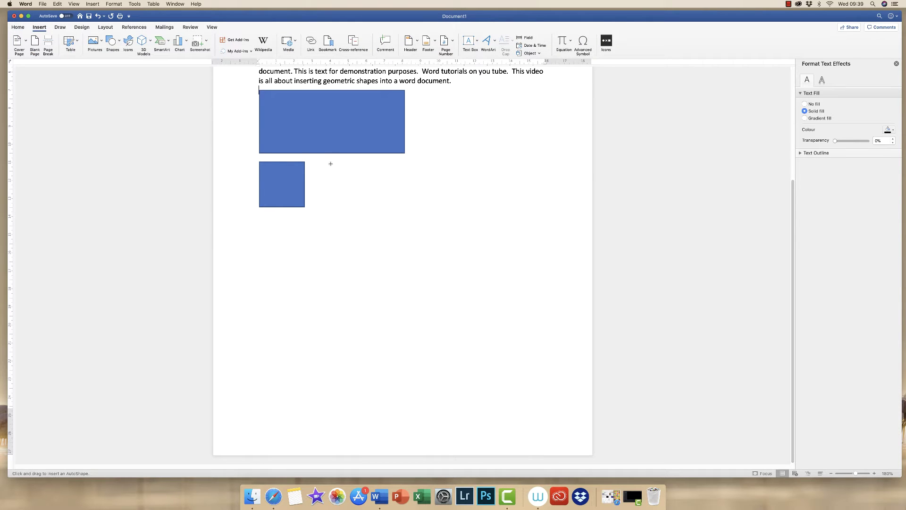
drag(330, 163, 492, 219)
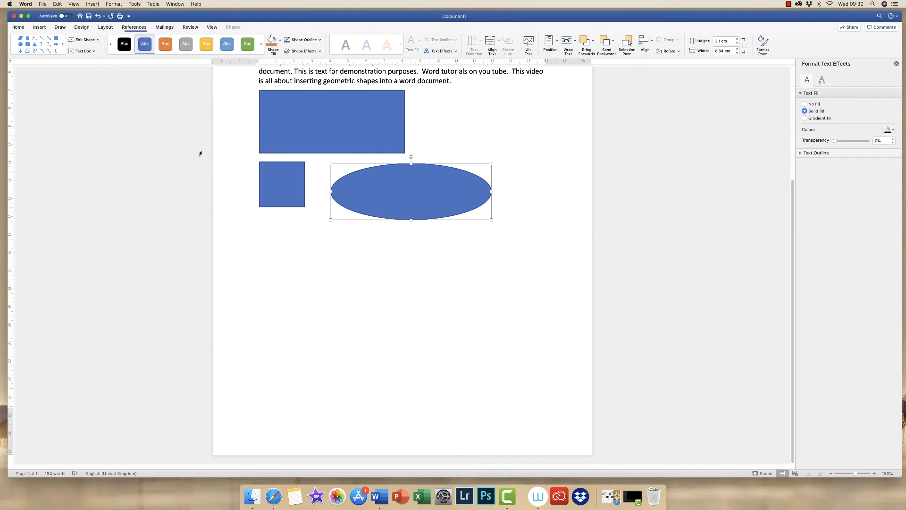
Draw a circle about 3.25 cm across and position it directly beneath the square.
click(39, 28)
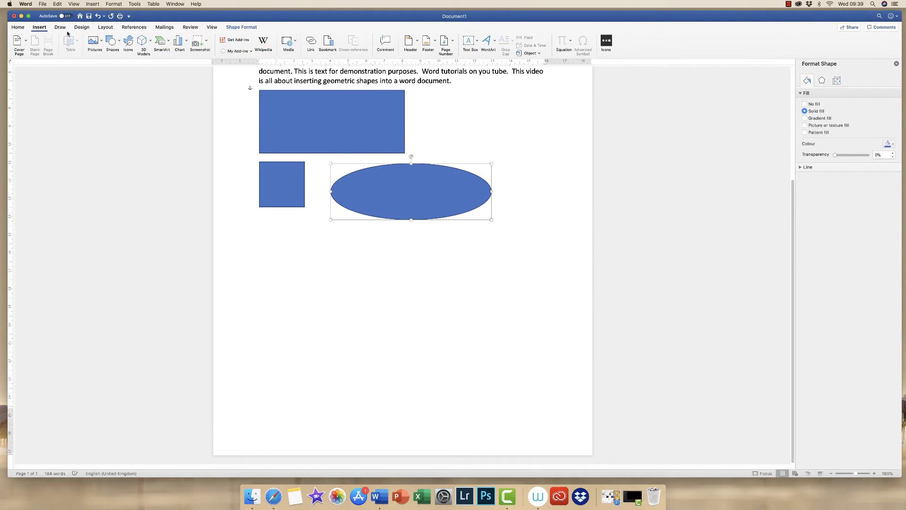
click(111, 41)
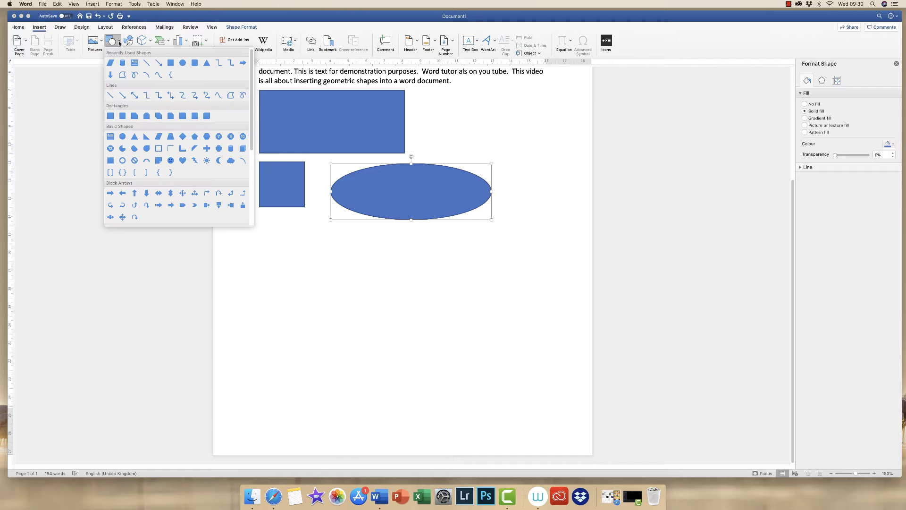
click(186, 63)
mouse_move(266, 228)
mouse_down()
mouse_move(281, 262)
mouse_move(472, 367)
mouse_move(326, 288)
mouse_up()
drag(293, 257, 283, 245)
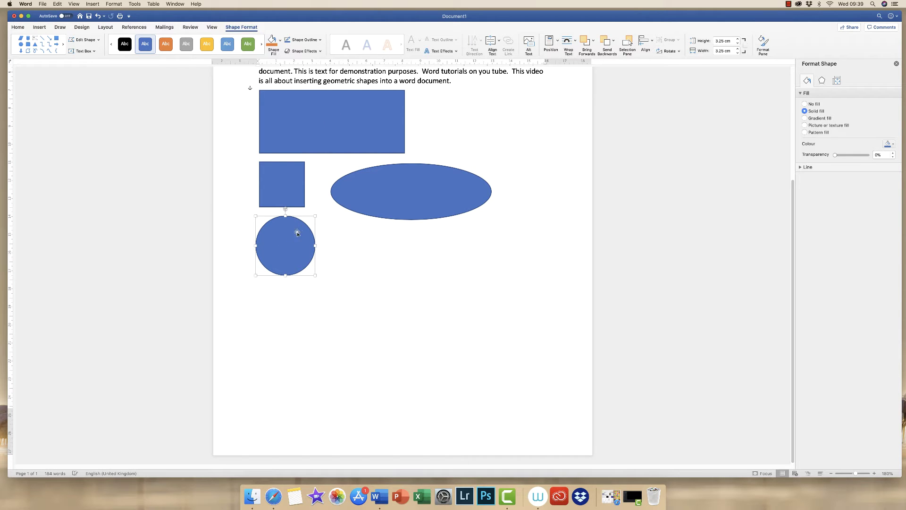
Move the circle to the right of the rectangle, level with its upper edge, and view its text wrapping options.
drag(283, 245, 442, 119)
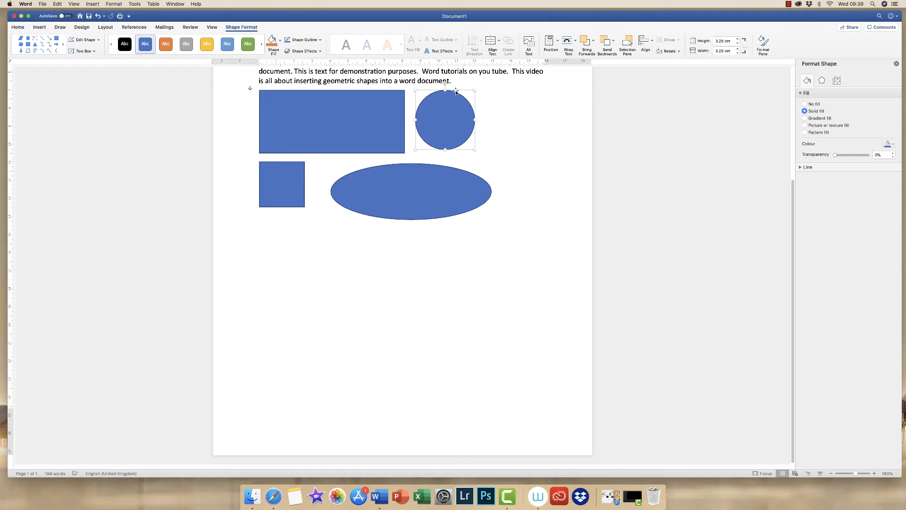
drag(445, 128, 462, 120)
click(576, 43)
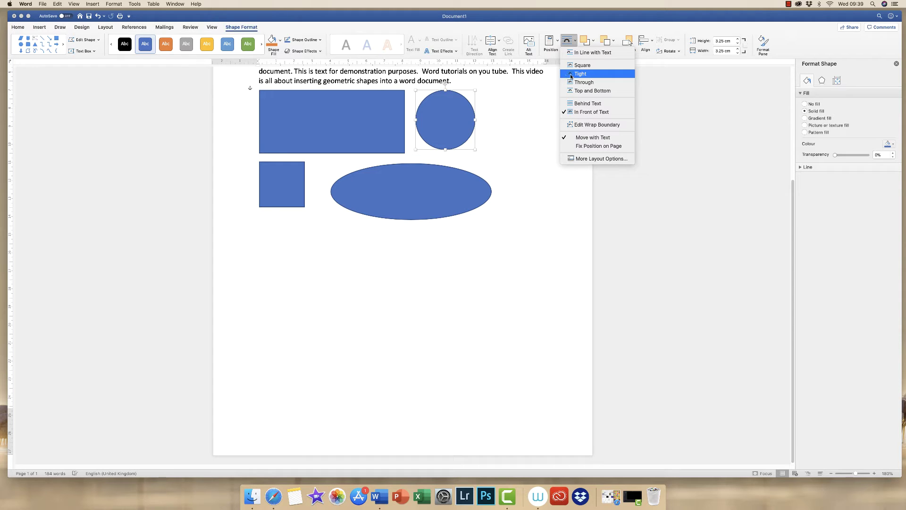
click(452, 120)
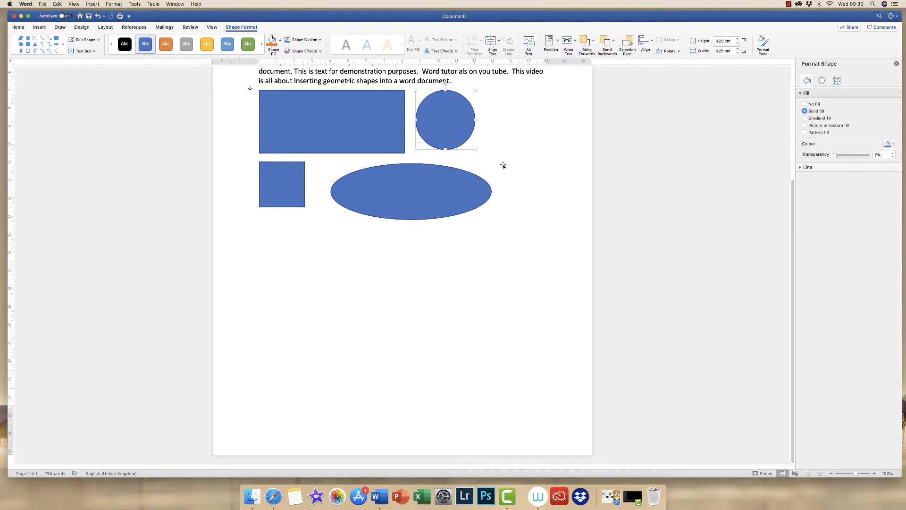
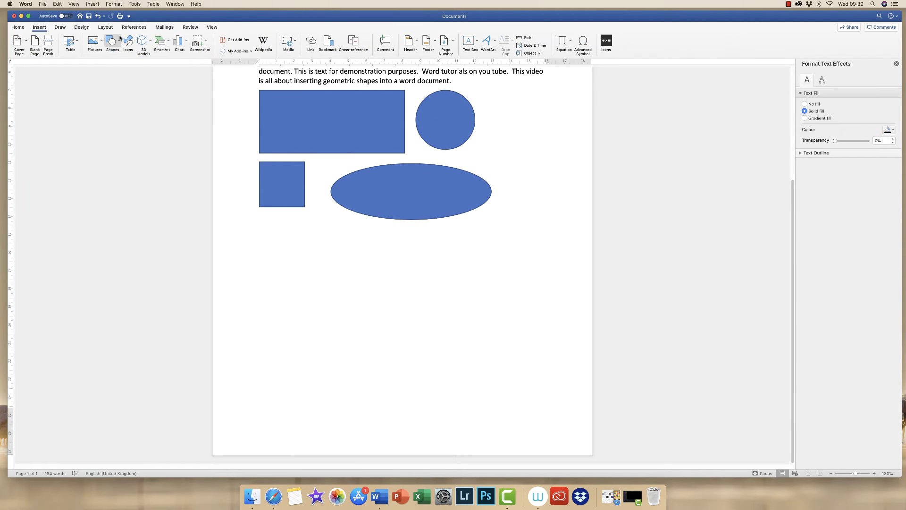
Draw a tall, narrow triangle about 4.2 cm high and 1.2 cm wide below the square.
click(120, 42)
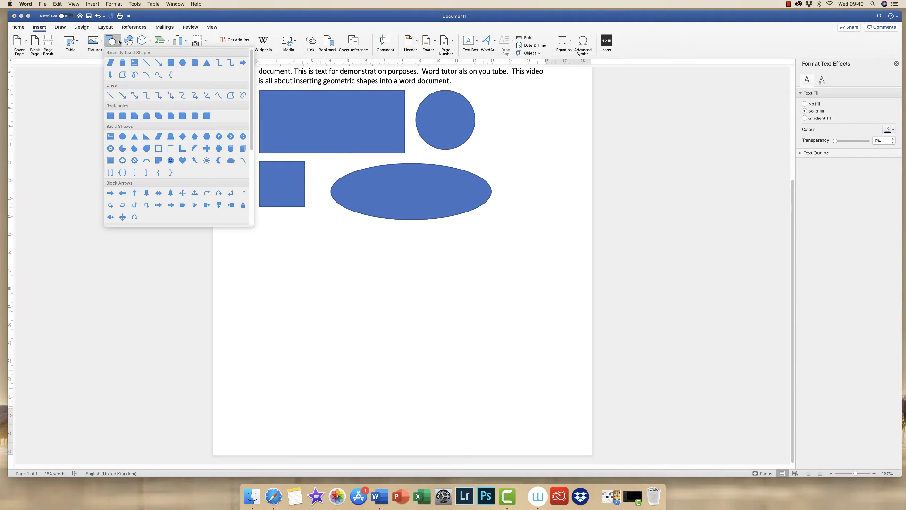
click(206, 65)
drag(262, 233, 284, 310)
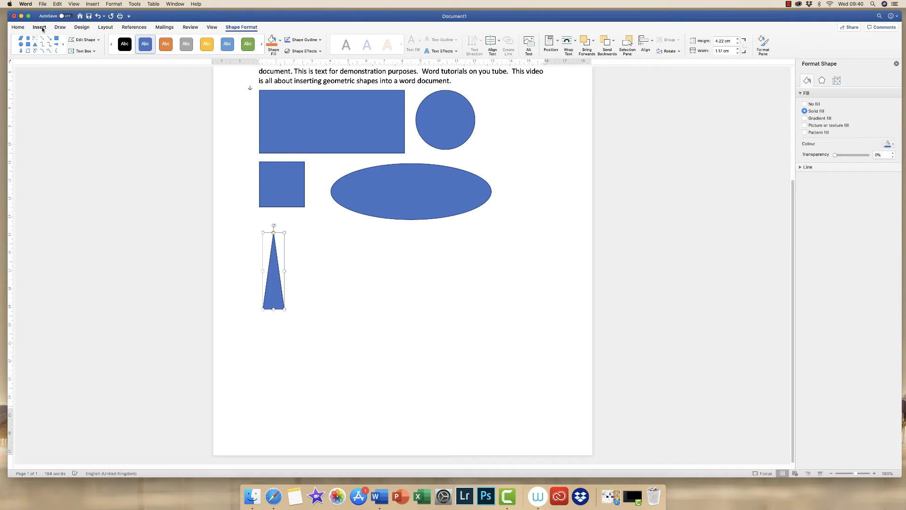
click(49, 27)
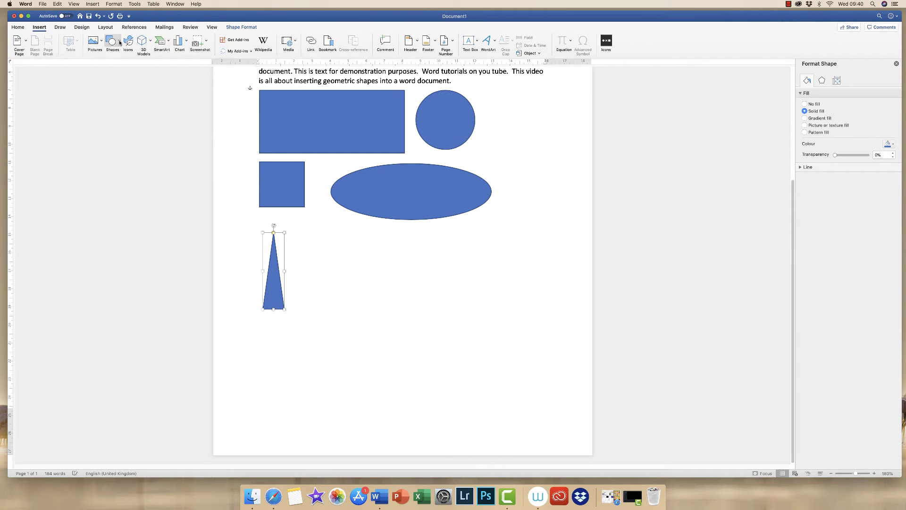
click(120, 43)
click(206, 64)
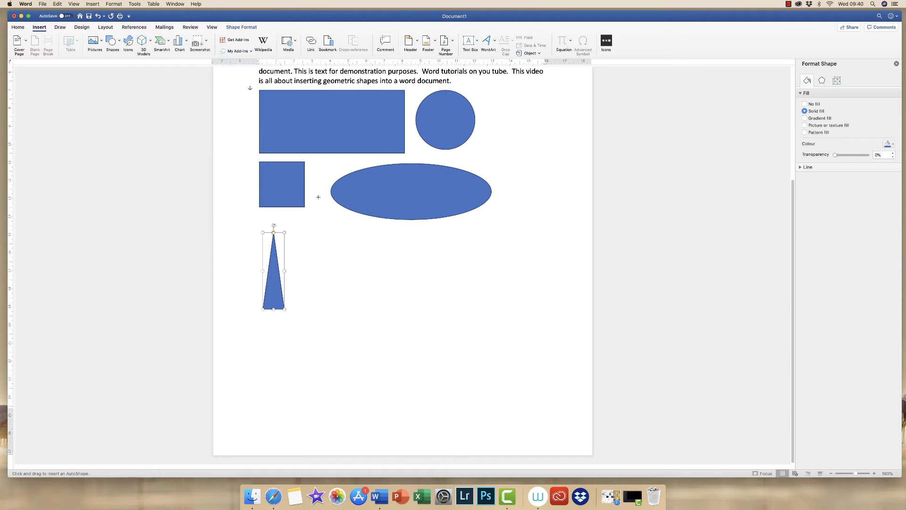
key(Escape)
Draw a wider, roughly equilateral triangle to the right of the narrow triangle, then deselect it.
click(40, 27)
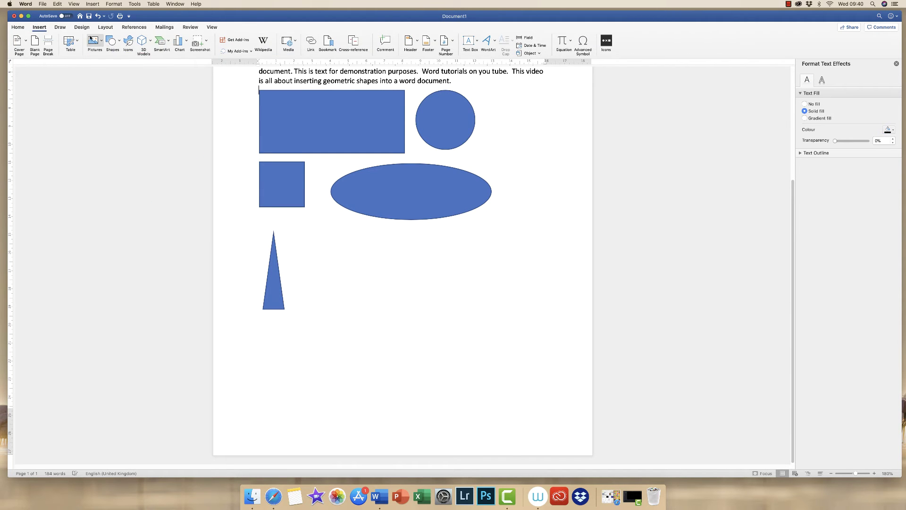
click(111, 41)
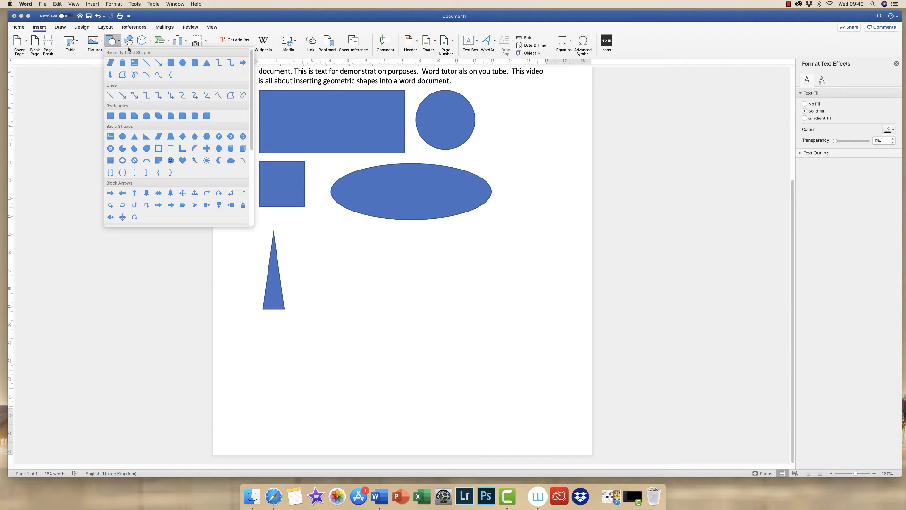
click(206, 63)
drag(308, 230, 371, 285)
key(Escape)
Draw a parallelogram about 3.5 cm wide and 2.6 cm high to the right of the wider triangle, then deselect it.
click(42, 29)
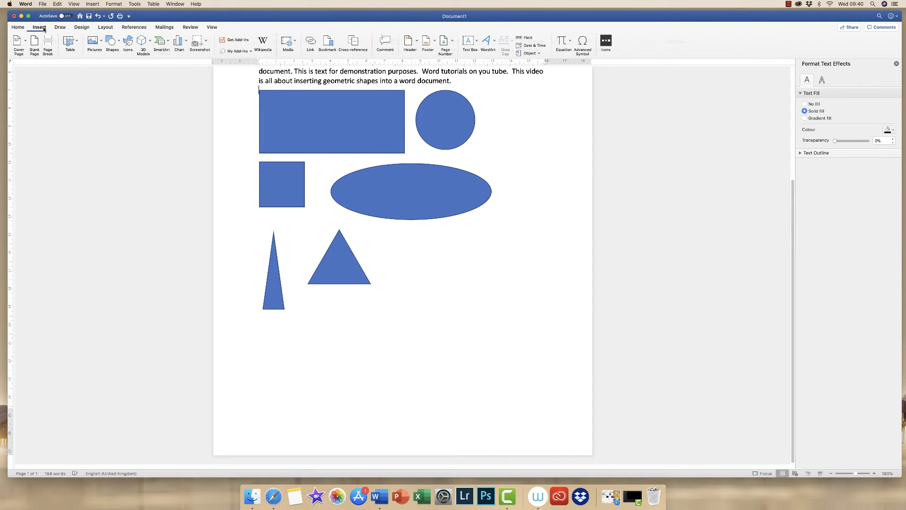
click(120, 43)
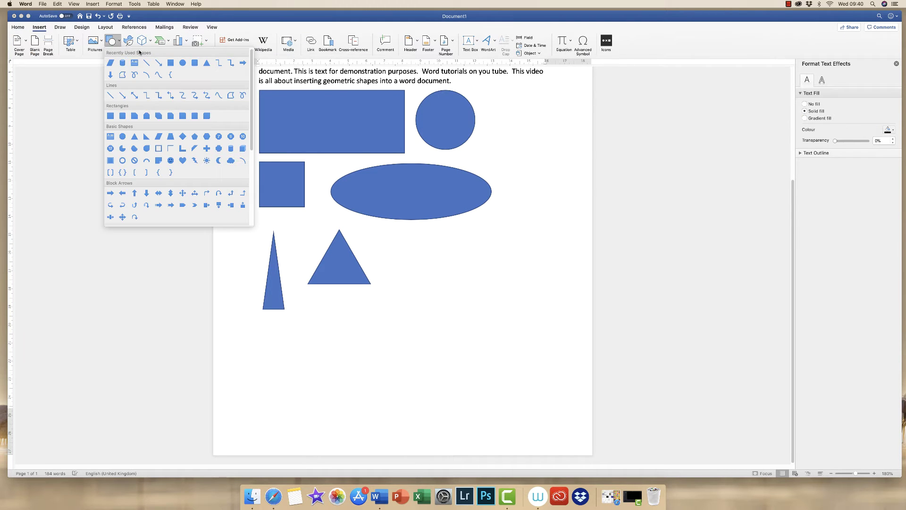
click(159, 138)
mouse_move(396, 238)
mouse_down()
mouse_move(491, 309)
mouse_move(496, 264)
mouse_move(479, 311)
mouse_move(443, 308)
mouse_move(503, 309)
mouse_move(519, 249)
mouse_move(497, 310)
mouse_move(437, 269)
mouse_move(458, 284)
mouse_up()
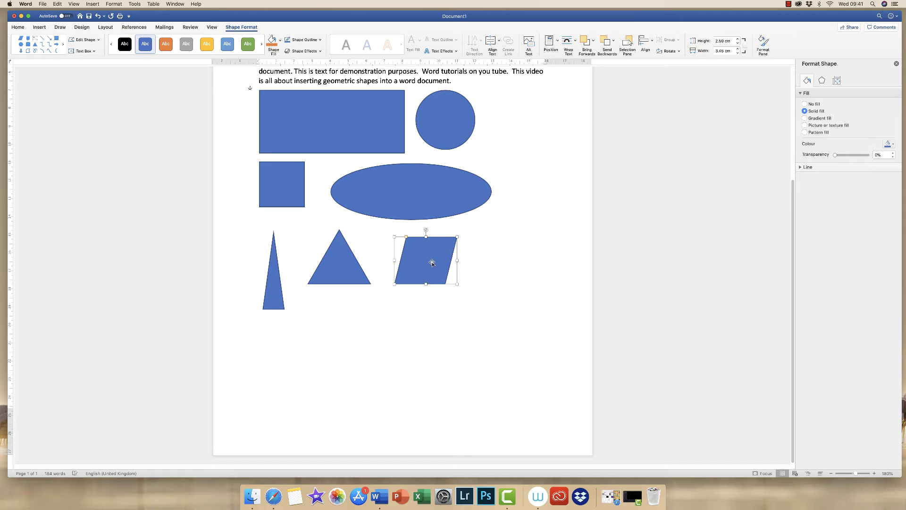
click(483, 274)
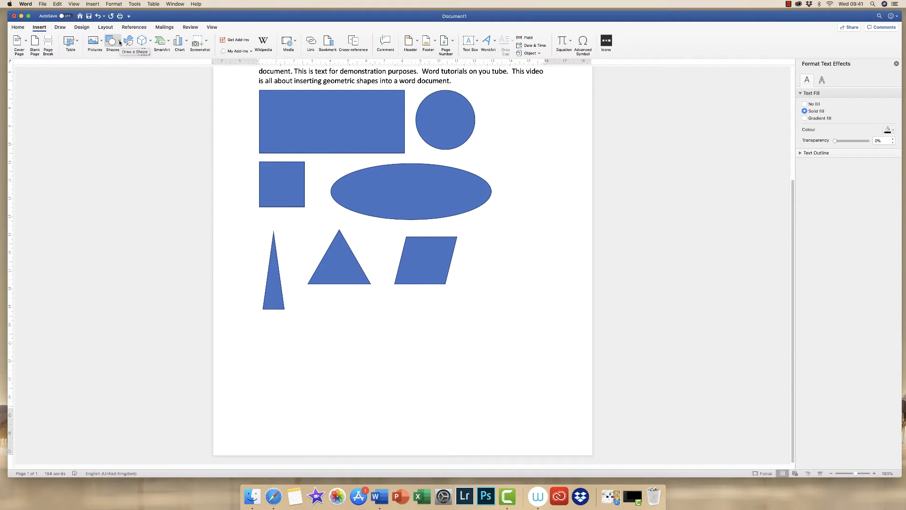
Draw a trapezium below the wider triangle and a diamond below the parallelogram.
click(120, 42)
click(170, 136)
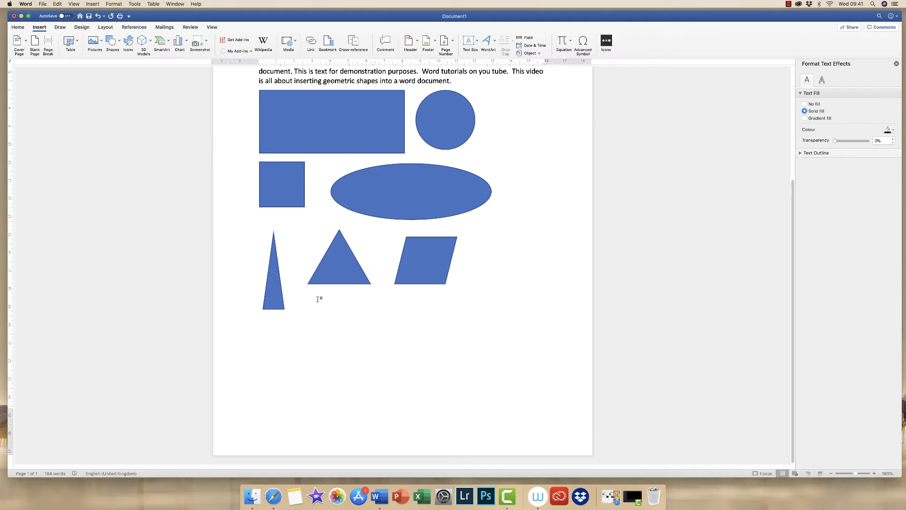
drag(318, 299, 385, 357)
click(111, 42)
click(183, 136)
drag(405, 302, 462, 366)
Draw a large pentagon to the right of the parallelogram and a hexagon beneath the pentagon.
click(112, 43)
click(194, 136)
mouse_move(482, 229)
mouse_down()
mouse_move(533, 297)
mouse_move(573, 316)
mouse_up()
click(112, 42)
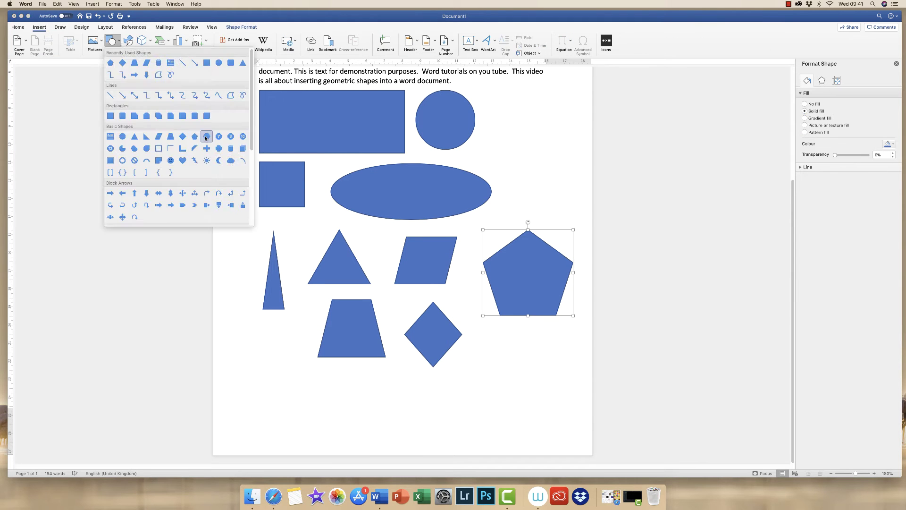
click(206, 137)
drag(483, 338, 549, 397)
Draw a cross below the narrow triangle and a heart about 2.8 cm wide and high below the trapezium.
click(112, 43)
click(170, 149)
mouse_move(262, 358)
mouse_down()
mouse_move(302, 398)
mouse_move(377, 430)
mouse_up()
click(112, 43)
click(146, 160)
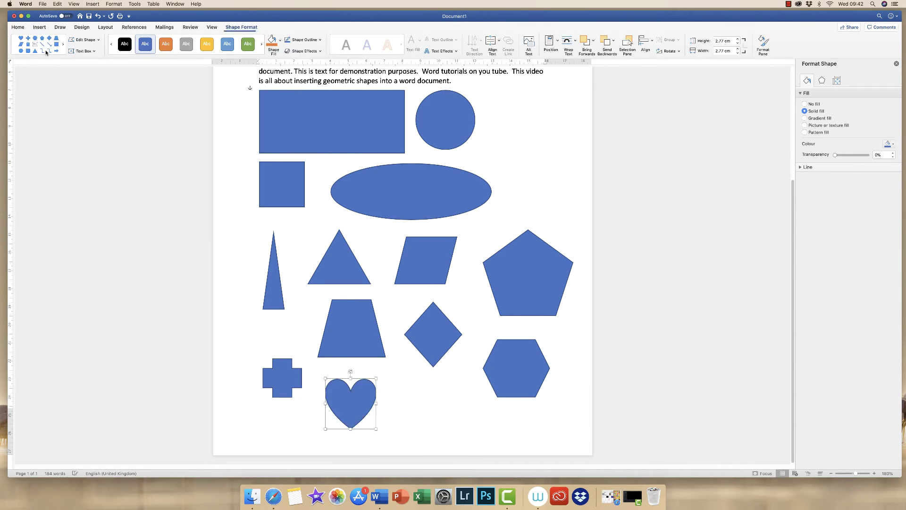
click(111, 42)
scroll(251, 181, down, 1)
click(419, 401)
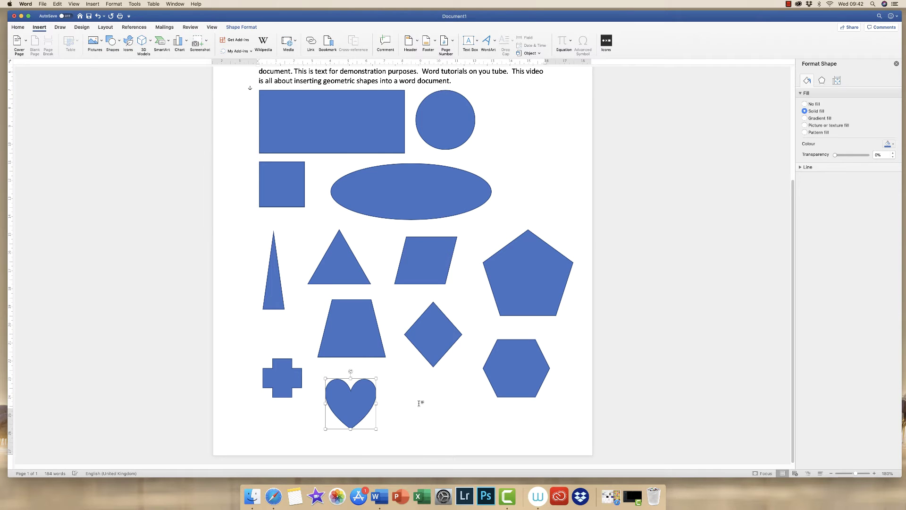
click(414, 395)
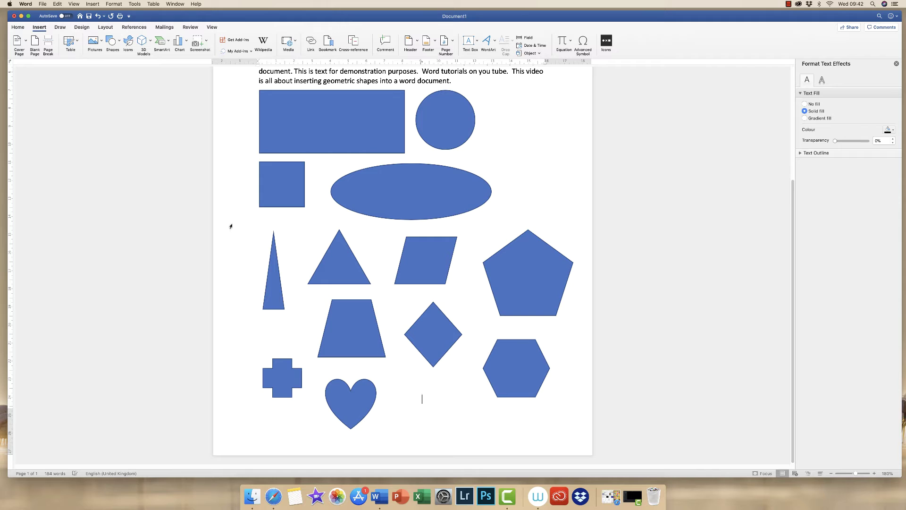
Draw a cylinder about 4.9 cm high and 2.6 cm wide to the right of the circle, then deselect it.
click(121, 43)
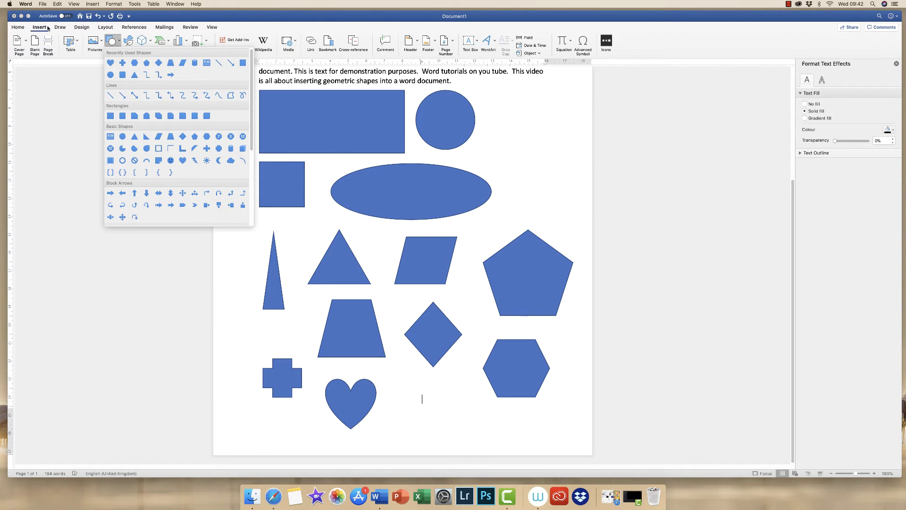
click(231, 149)
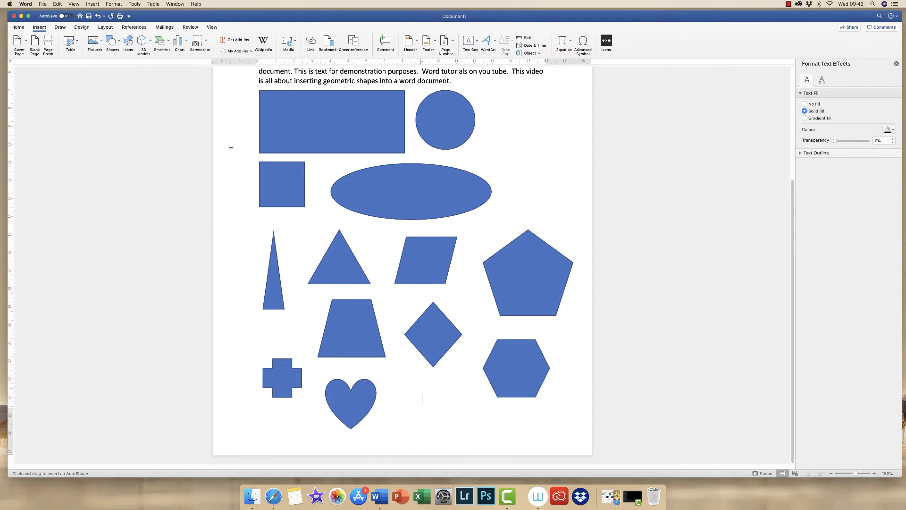
mouse_move(497, 97)
mouse_down()
mouse_move(505, 134)
mouse_move(559, 183)
mouse_move(559, 194)
mouse_move(544, 187)
mouse_up()
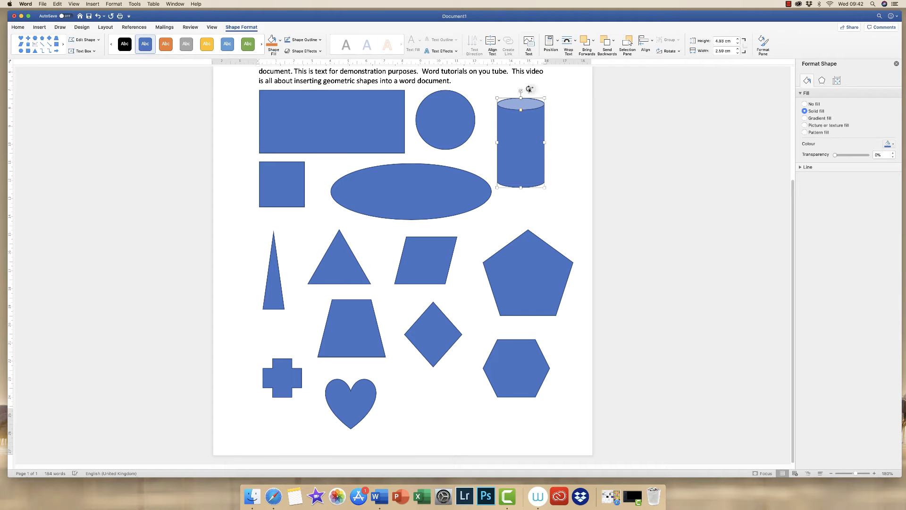
mouse_move(521, 91)
mouse_down()
mouse_move(555, 95)
mouse_move(542, 196)
mouse_move(476, 145)
mouse_move(522, 91)
mouse_up()
click(564, 143)
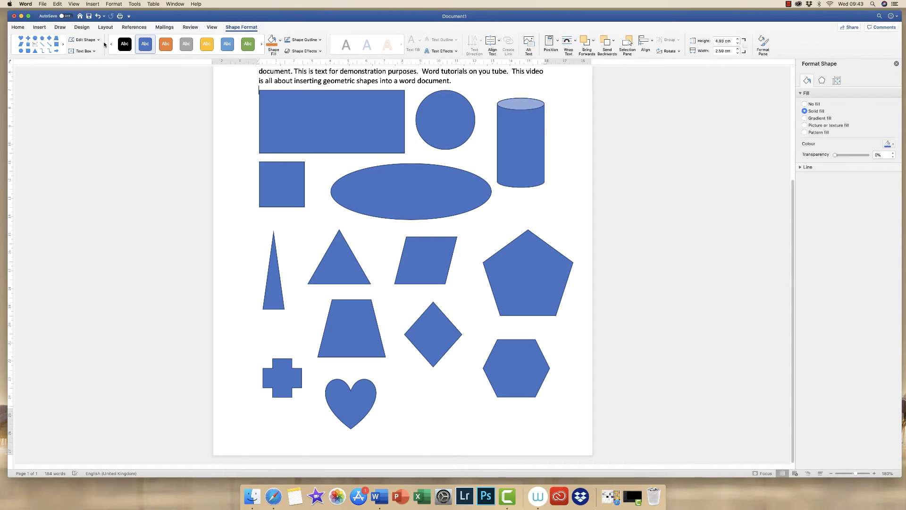
Draw a cube to the right of the heart, below the diamond, and deselect it.
click(40, 27)
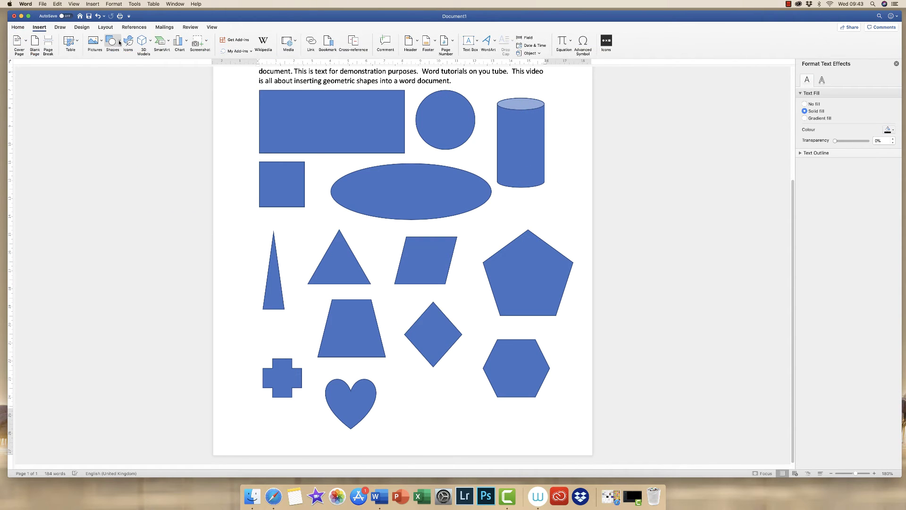
click(119, 43)
click(241, 149)
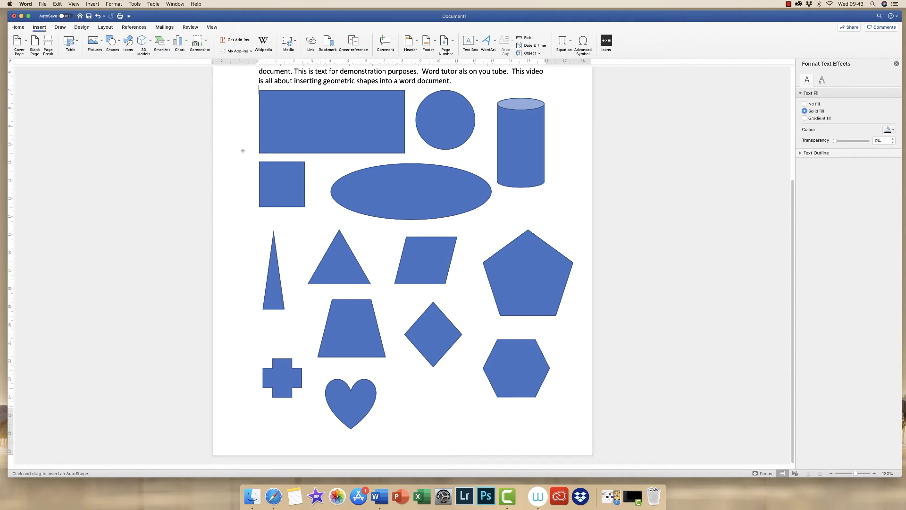
mouse_move(403, 378)
mouse_down()
mouse_move(412, 405)
mouse_move(462, 433)
mouse_move(430, 409)
mouse_move(464, 423)
mouse_up()
click(475, 406)
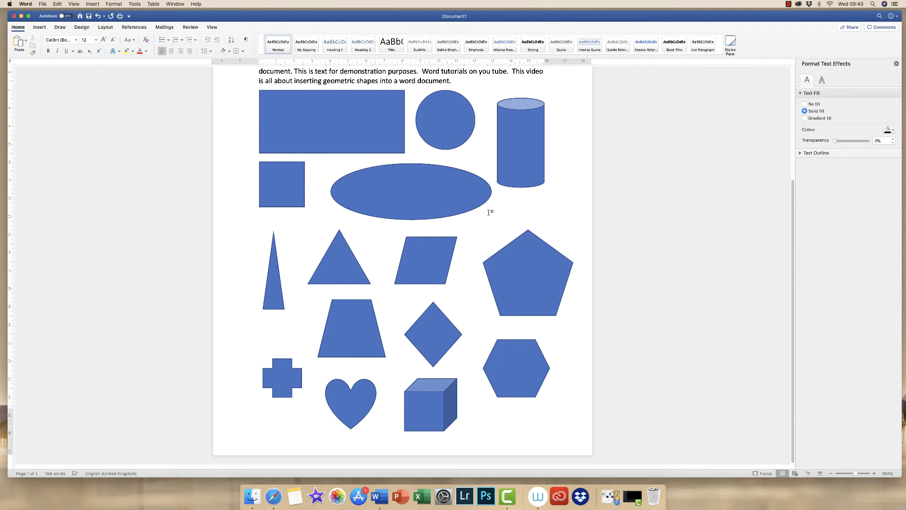
Insert the red tapered cylinder model from the 3D Shapes category of the online 3D models.
click(39, 27)
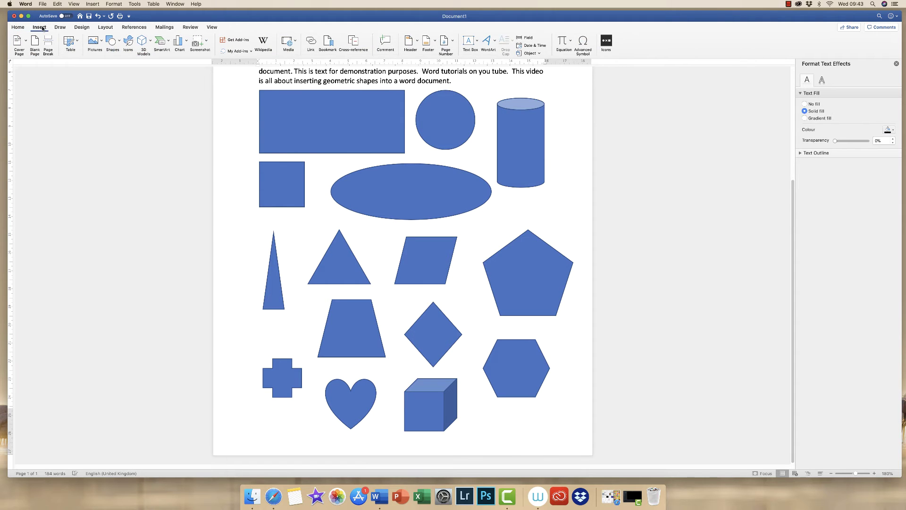
click(150, 41)
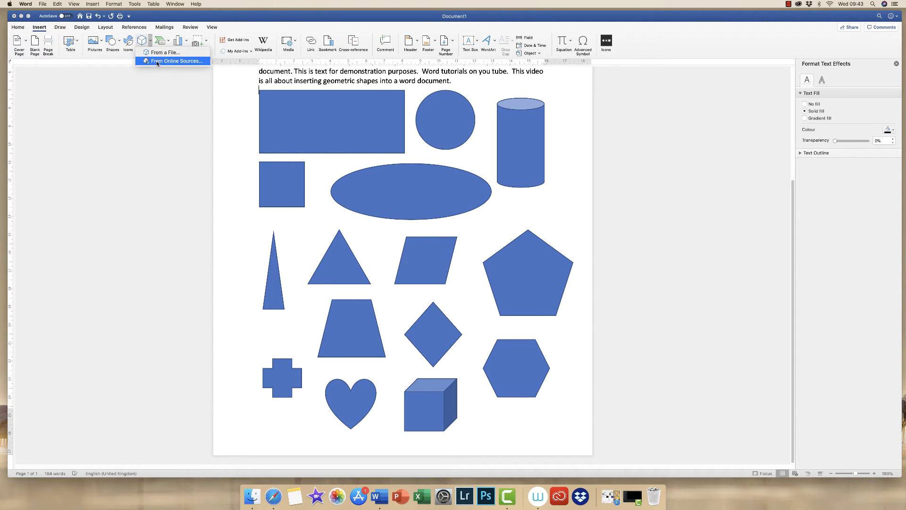
click(157, 62)
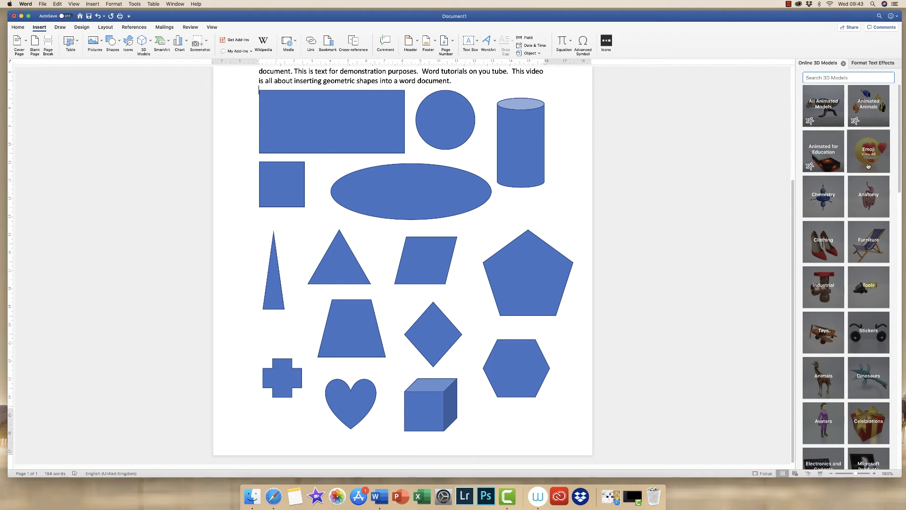
drag(900, 165, 897, 297)
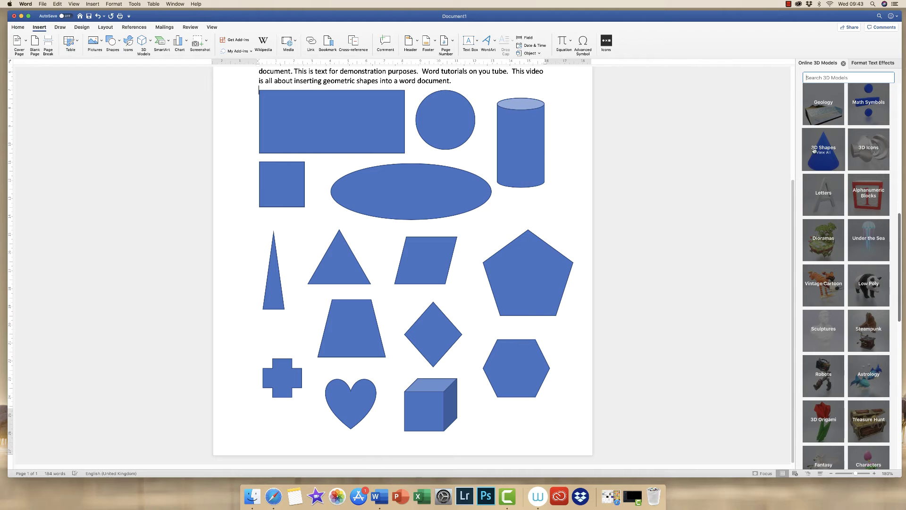
click(826, 150)
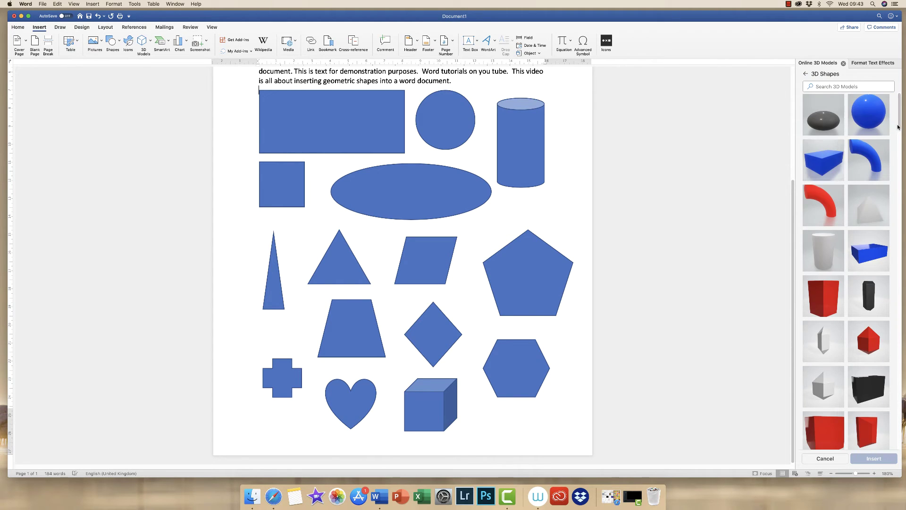
drag(900, 126, 899, 259)
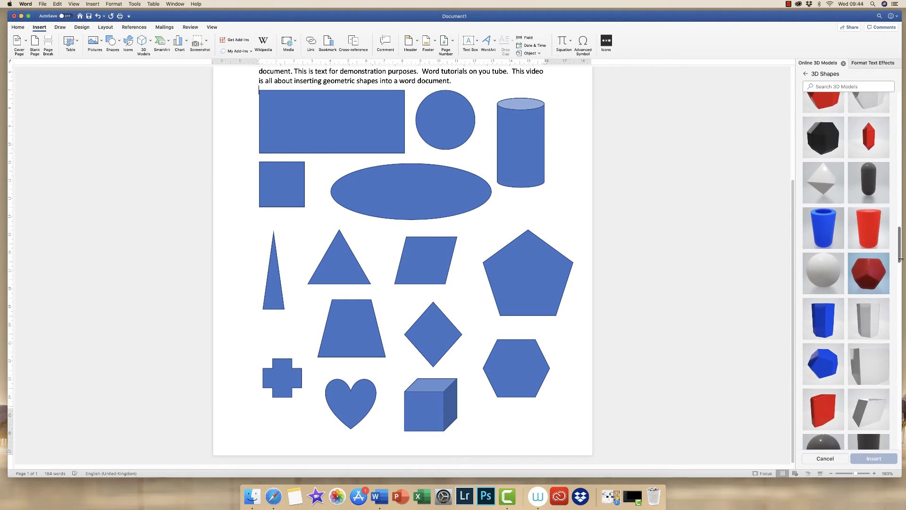
click(879, 235)
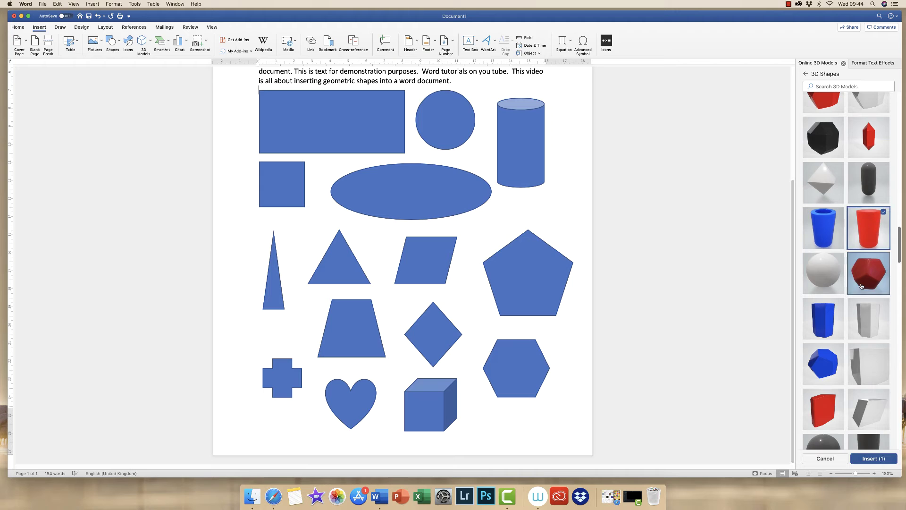
click(865, 460)
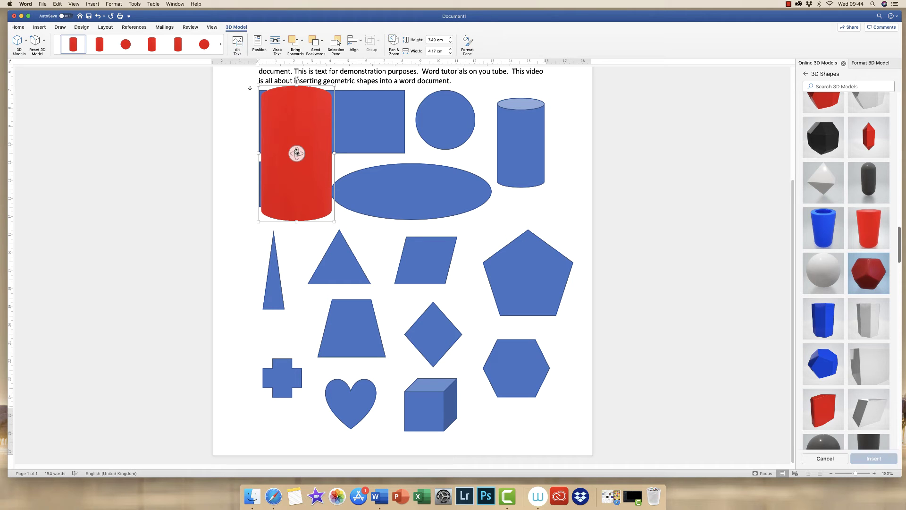
Tilt the red 3D model to show its top, shrink it to about 5.33 cm high, and move it beside the hexagon.
mouse_move(296, 153)
mouse_down()
mouse_move(293, 198)
mouse_move(294, 125)
mouse_move(297, 180)
mouse_move(296, 151)
mouse_up()
drag(335, 82, 312, 124)
drag(289, 166, 554, 362)
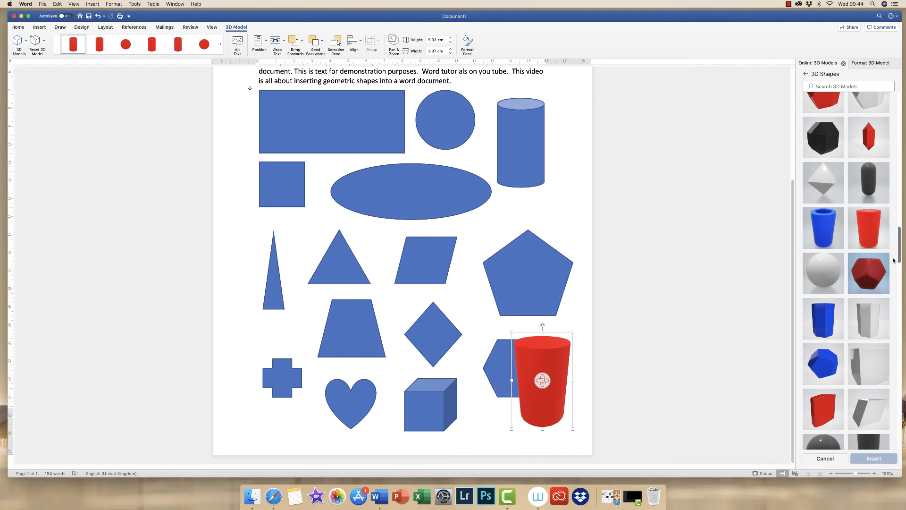
drag(900, 254, 903, 186)
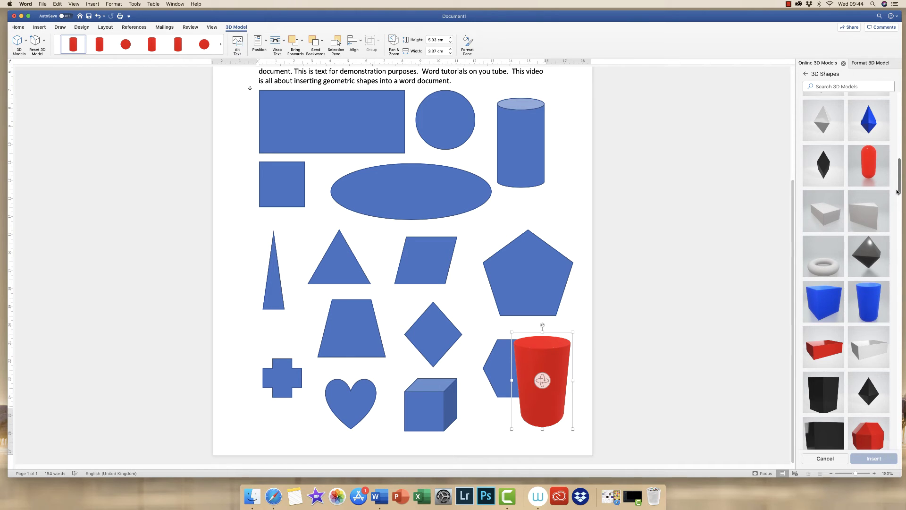
drag(900, 191, 904, 120)
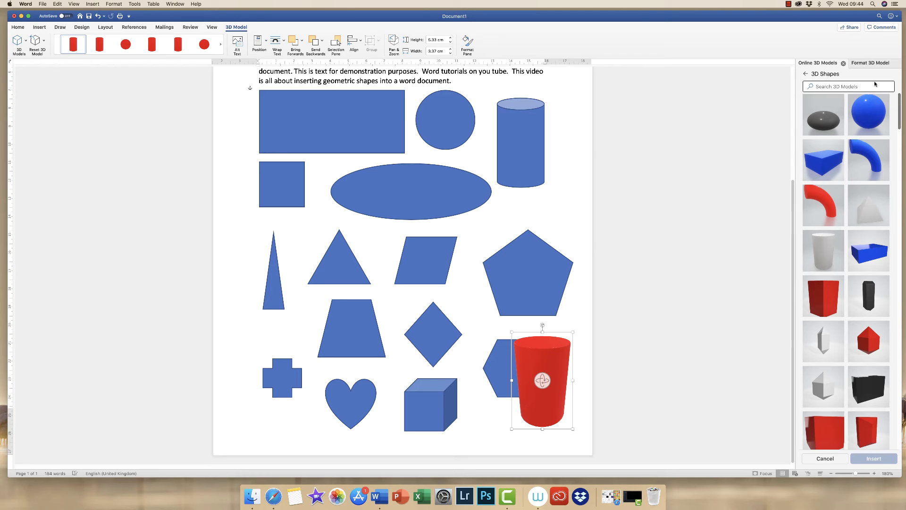
Try gold, pale gold, dark orange and white solid fills behind the red 3D model, and set it back to no fill.
click(567, 417)
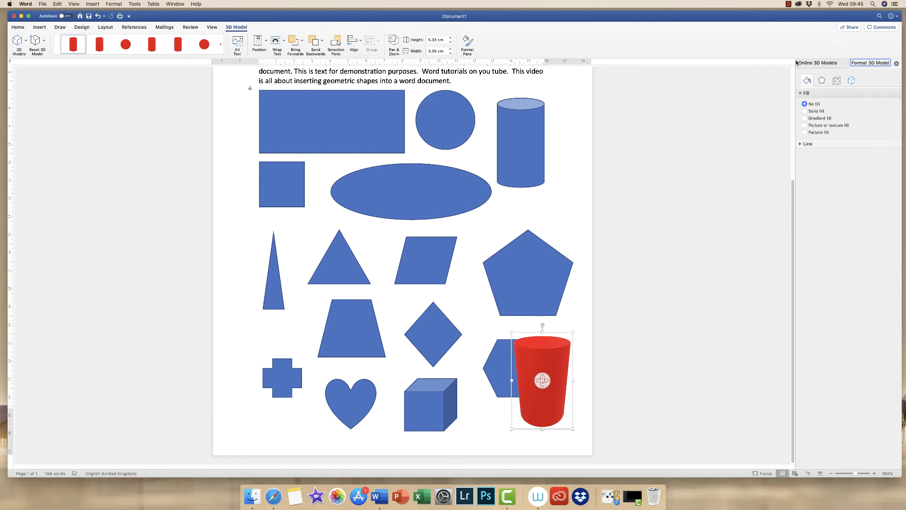
click(805, 112)
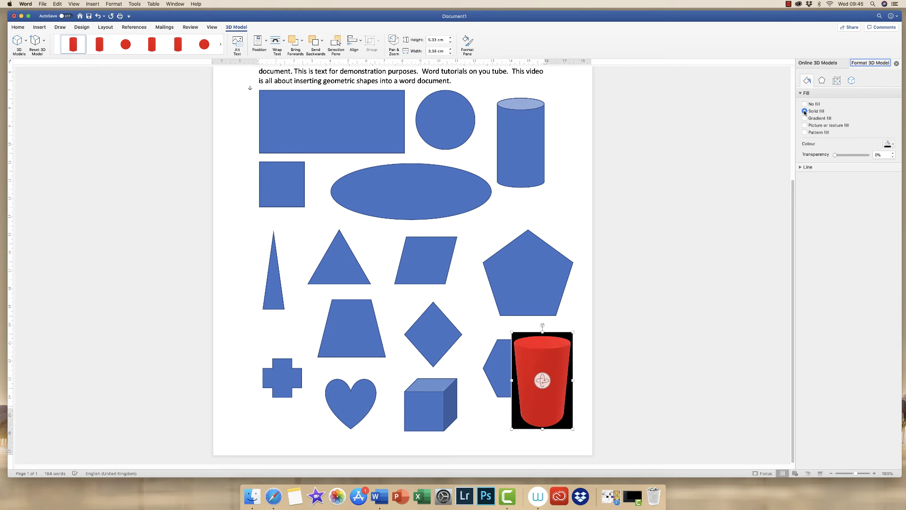
click(891, 144)
click(886, 184)
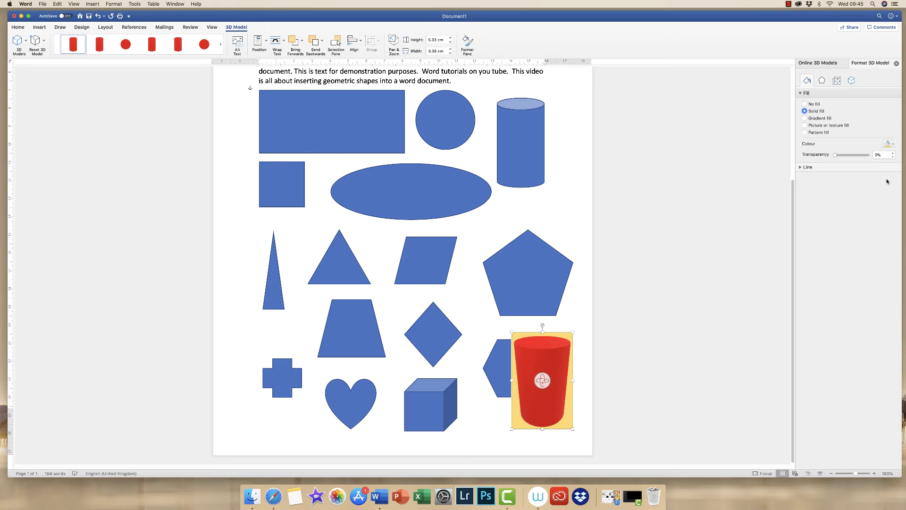
click(891, 144)
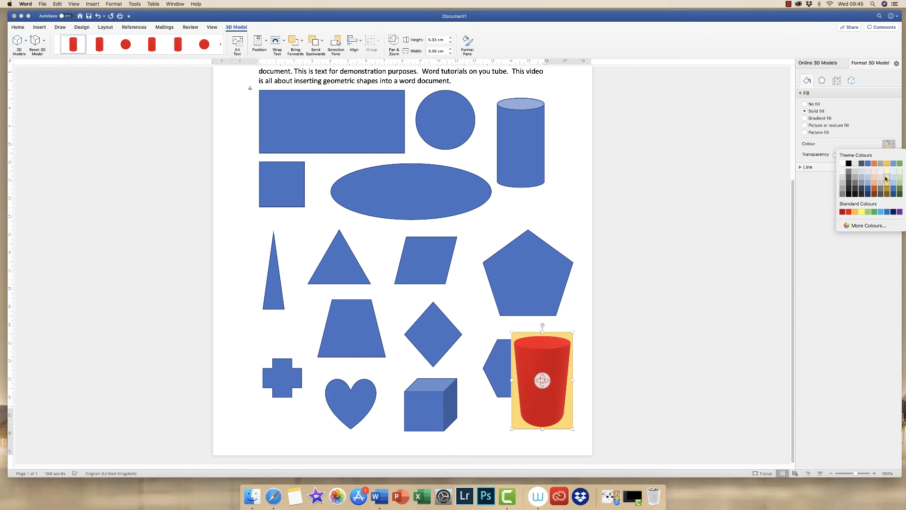
click(887, 176)
click(891, 144)
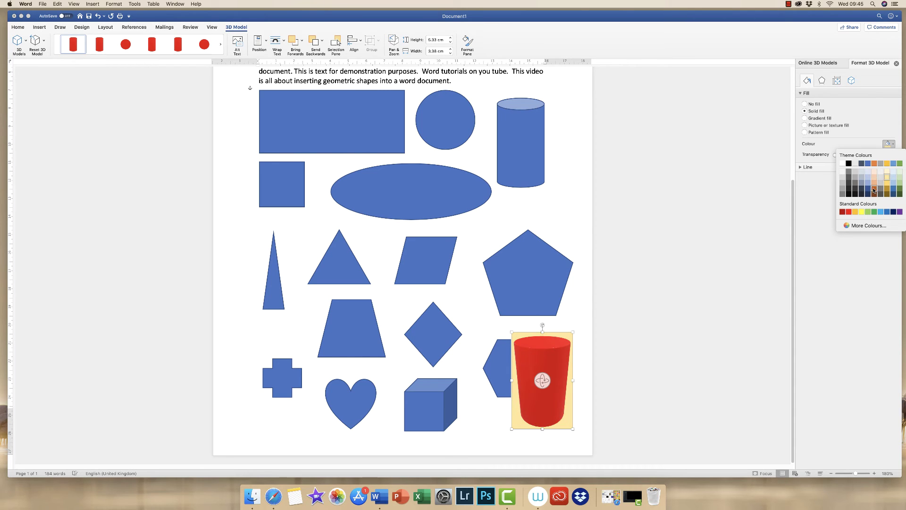
click(874, 188)
click(892, 144)
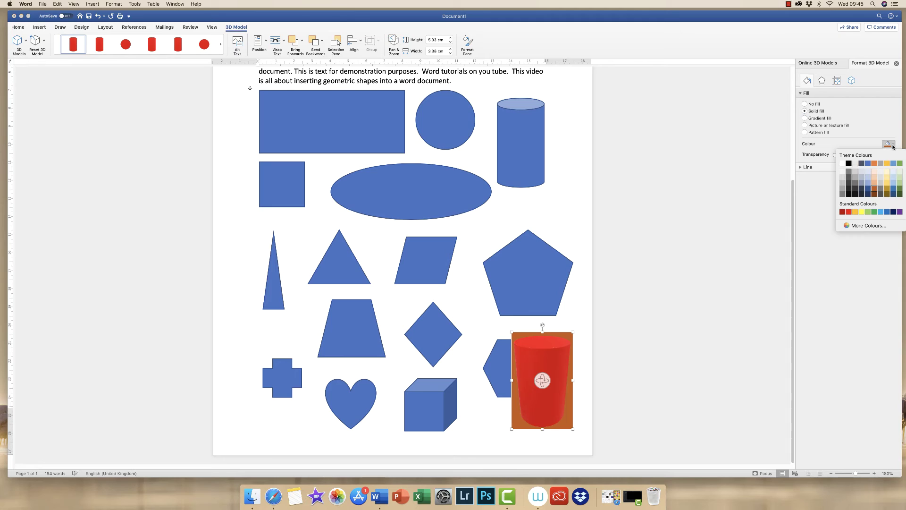
click(843, 164)
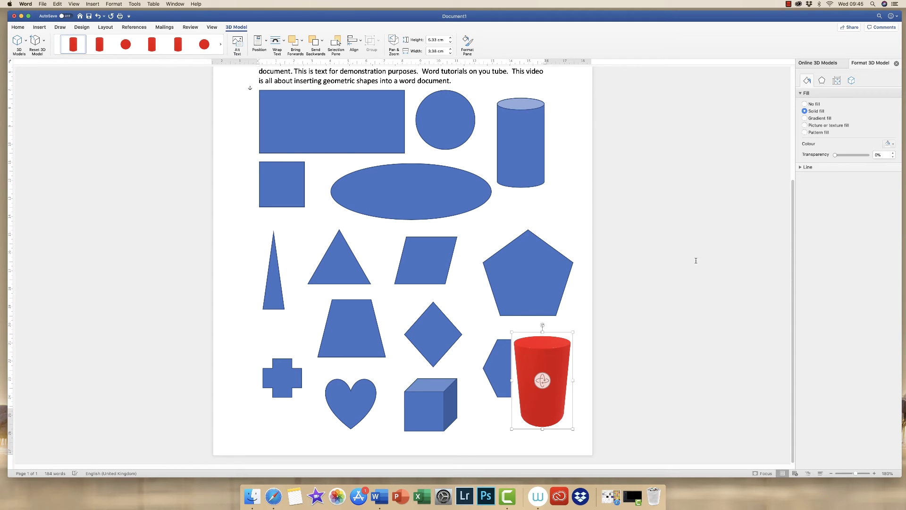
click(804, 104)
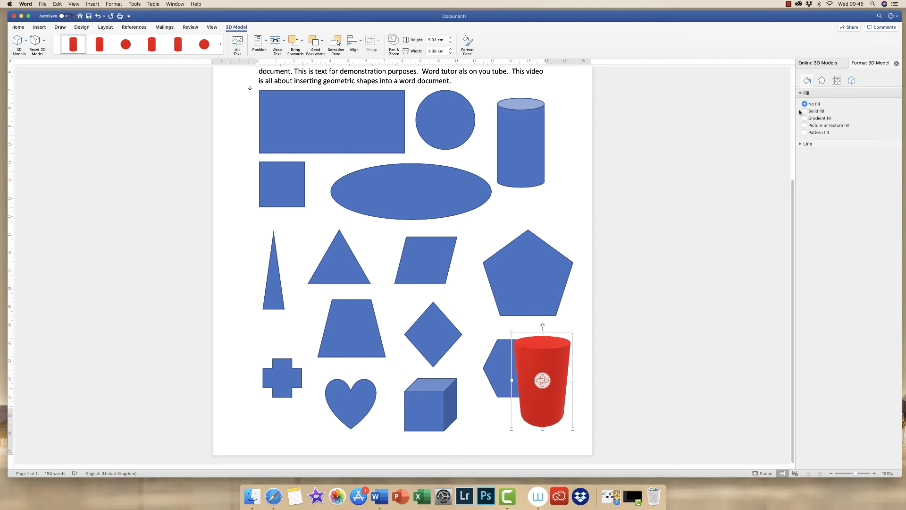
Shrink the red 3D model to about 2.93 cm high and 1.87 cm wide, and place it below the hexagon's lower-right corner.
drag(570, 336, 567, 396)
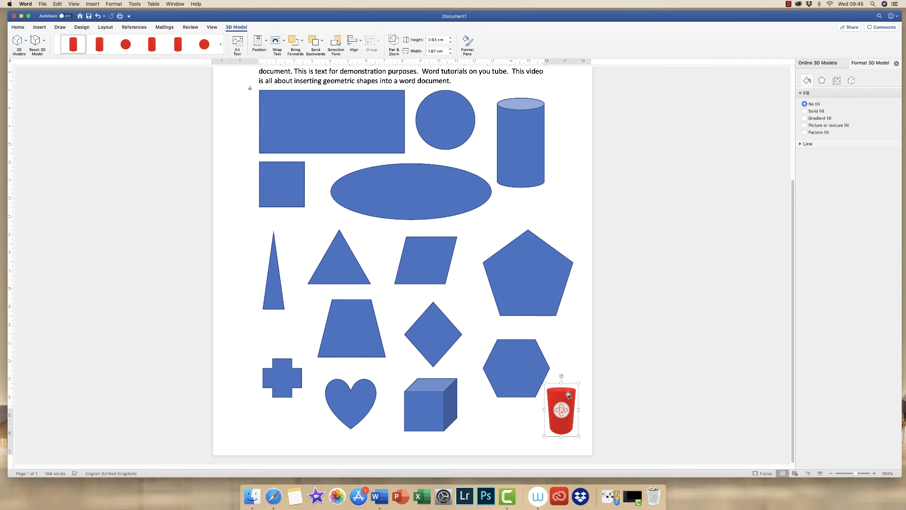
mouse_move(567, 395)
mouse_down()
mouse_move(445, 349)
mouse_move(536, 359)
mouse_move(569, 400)
mouse_up()
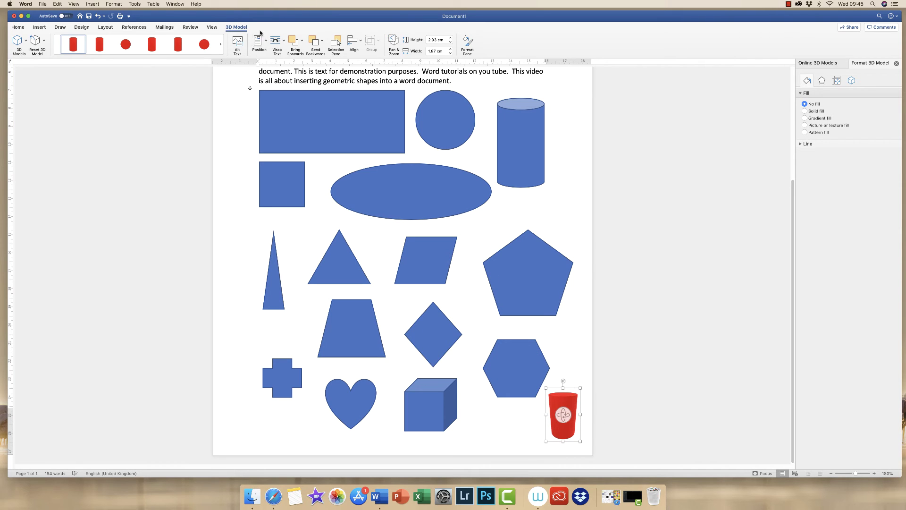
Check the text wrapping options of the red 3D model, and briefly select the pentagon.
click(283, 42)
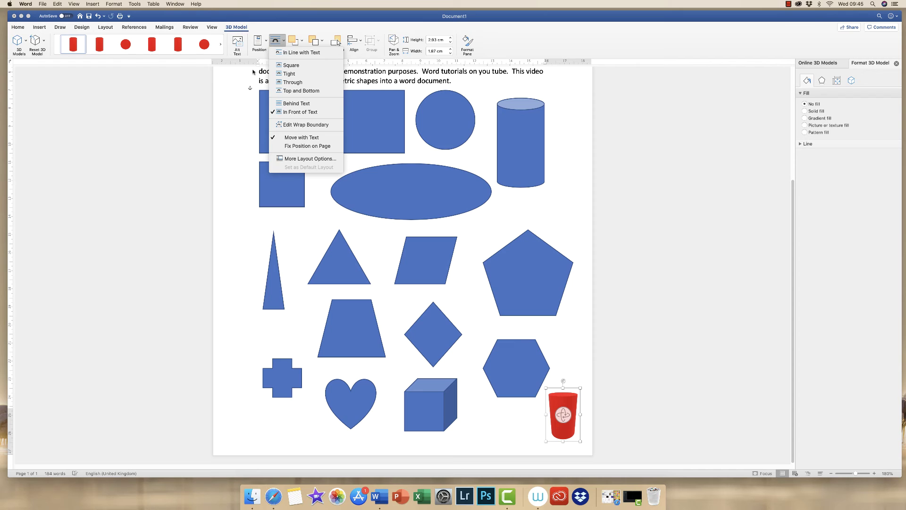
click(528, 276)
click(526, 274)
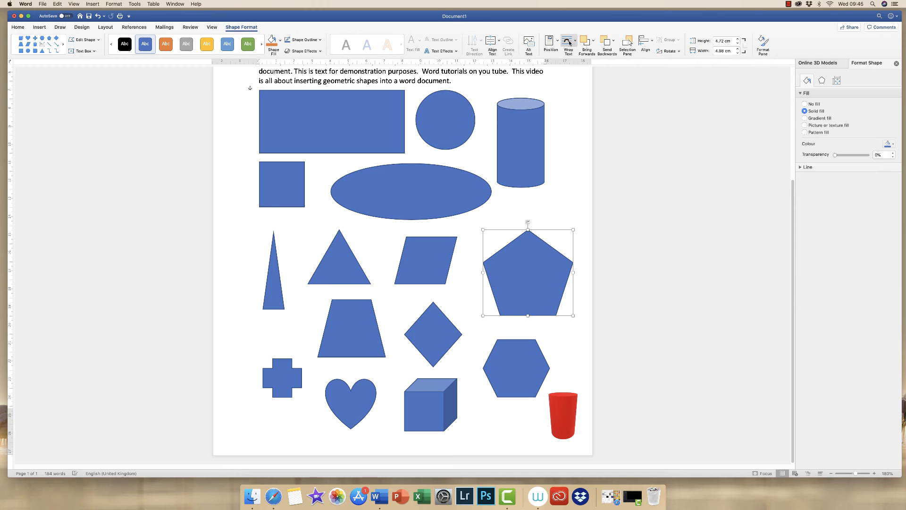
click(560, 215)
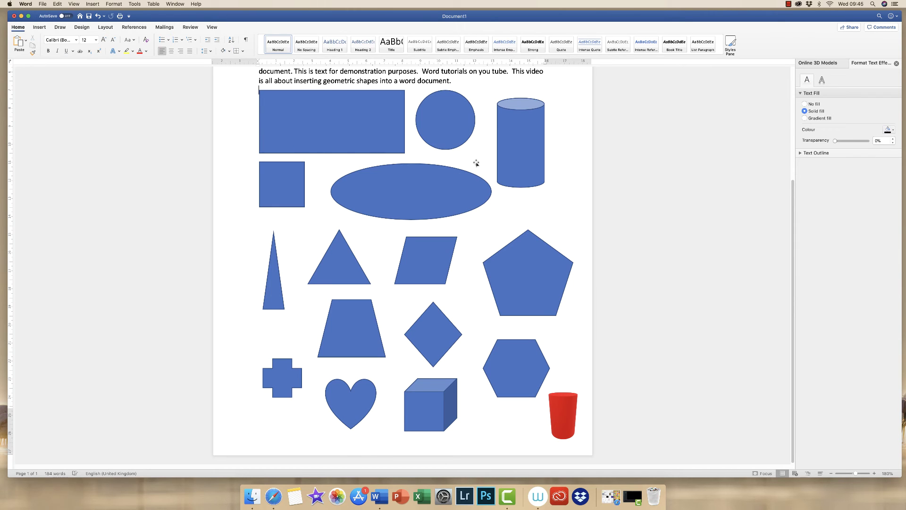
Draw a text box about 0.89 cm high and 3.12 cm wide below the cylinder and enter CIRCLE in it.
click(40, 28)
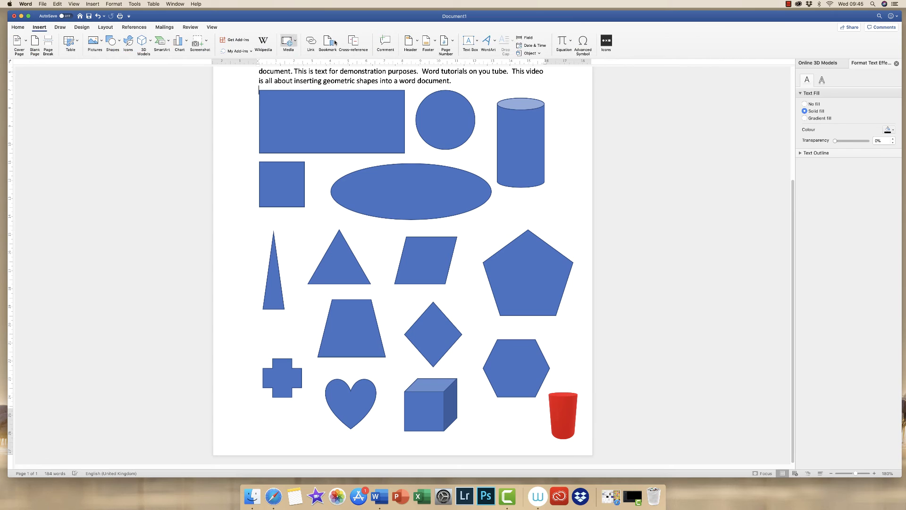
click(478, 43)
click(484, 55)
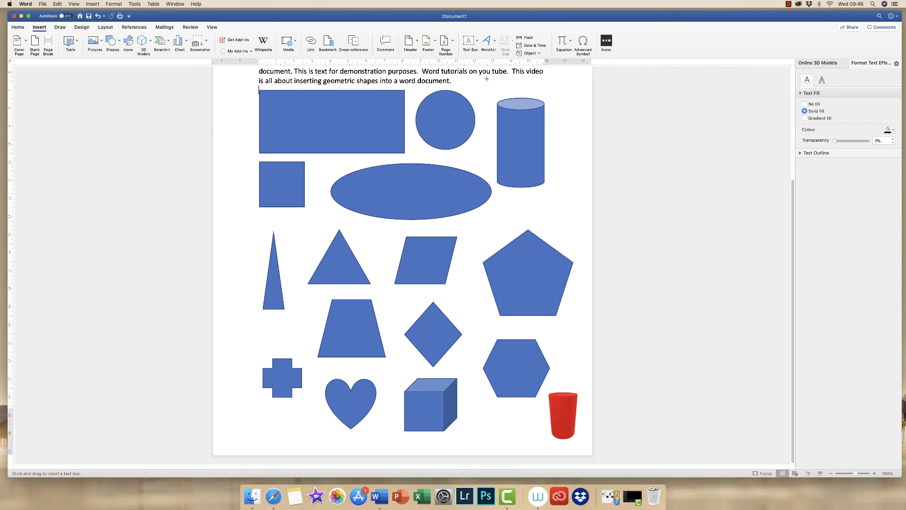
drag(500, 193, 558, 210)
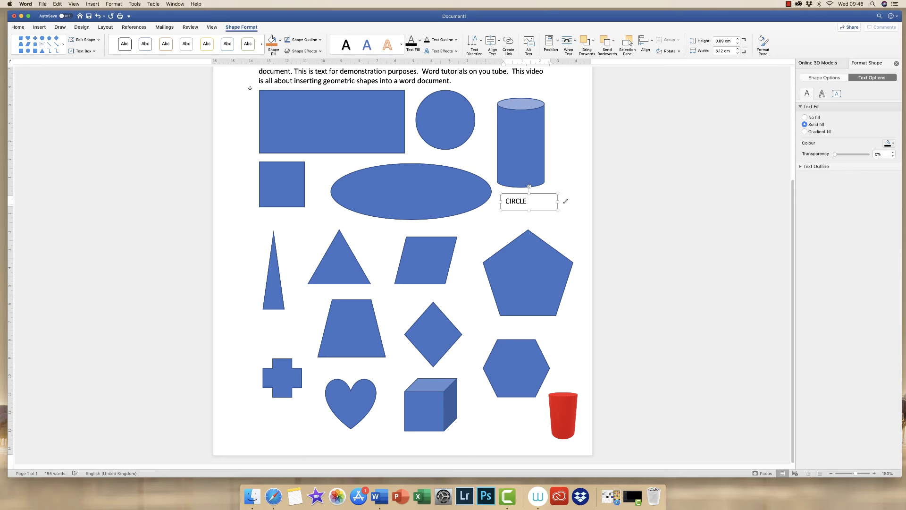
Narrow the CIRCLE text box to about 1.78 cm, place it directly beneath the circle, and deselect it.
drag(557, 201, 444, 154)
click(479, 167)
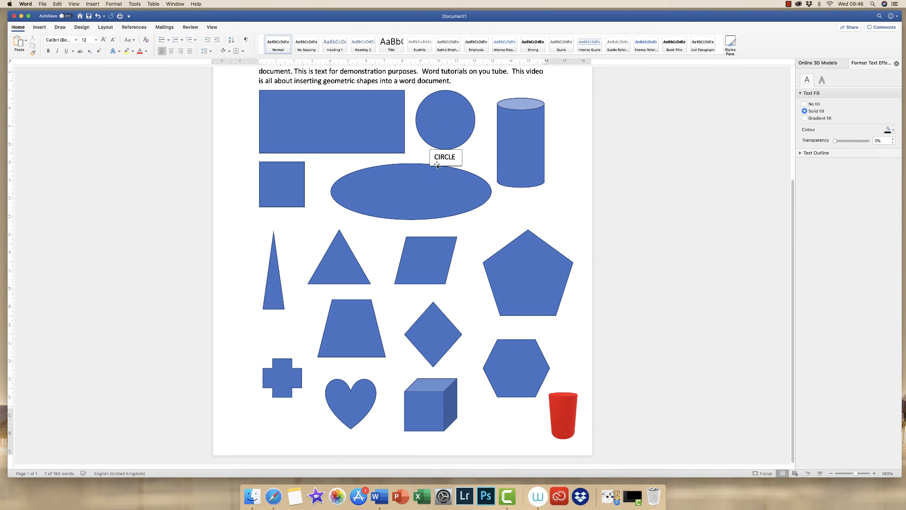
Remove the fill and the outline from the CIRCLE text box.
click(443, 159)
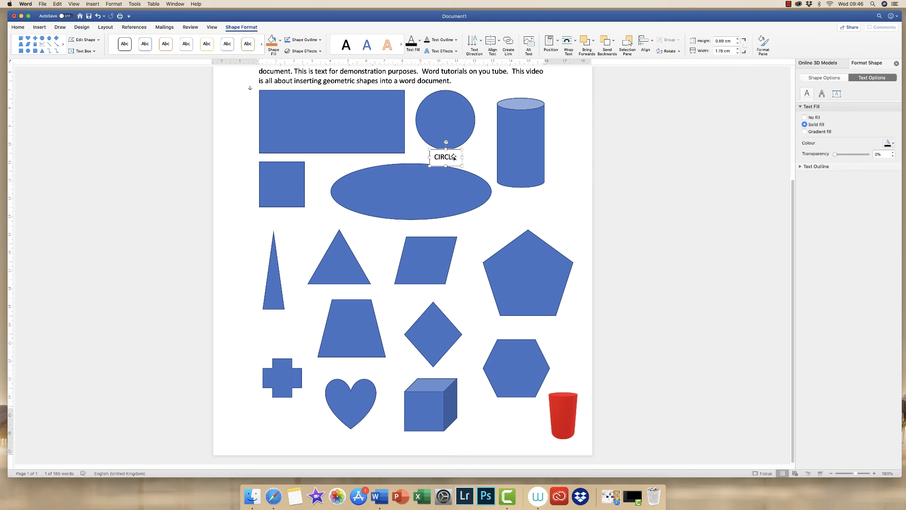
click(280, 40)
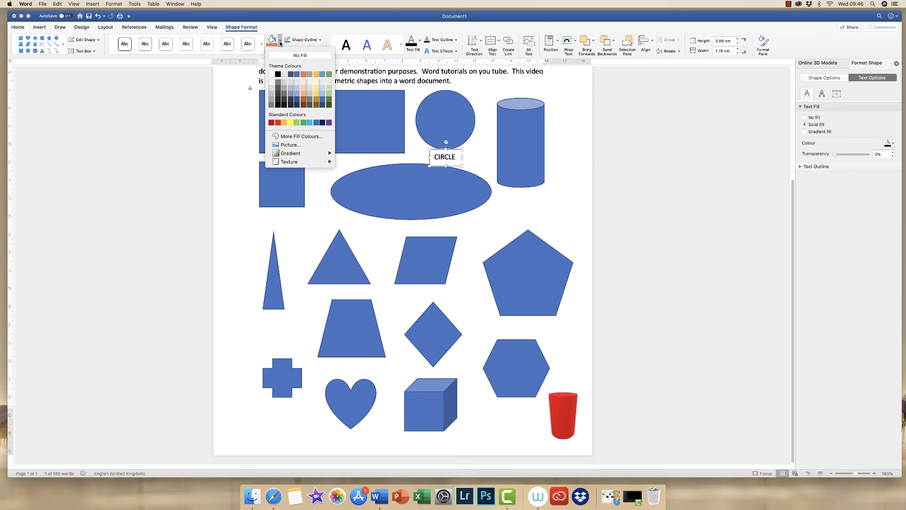
click(279, 55)
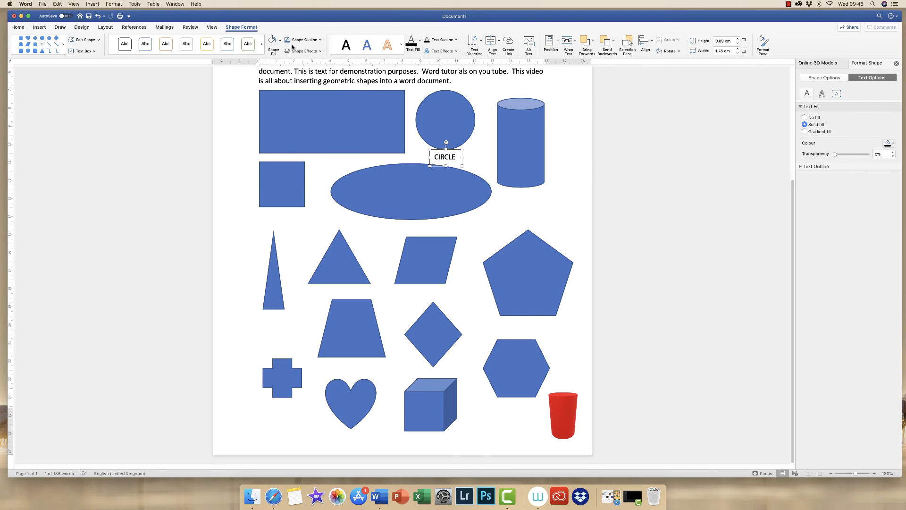
click(320, 40)
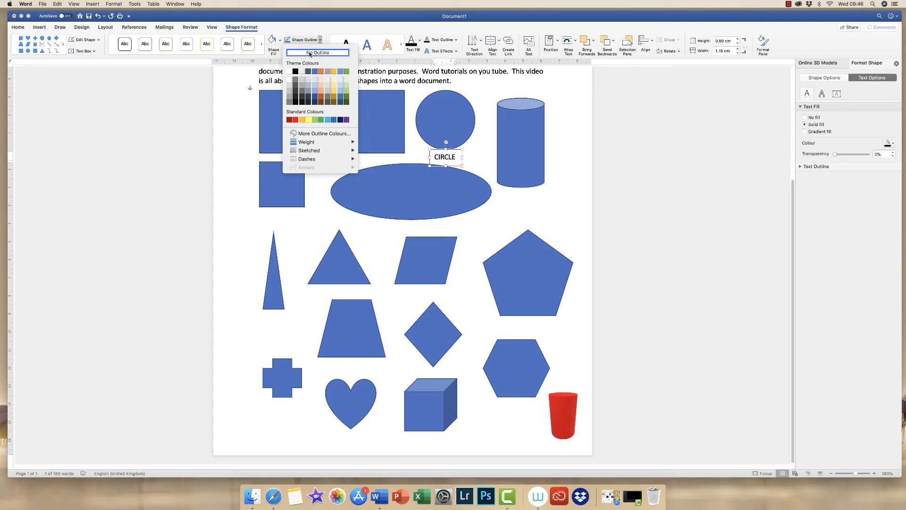
click(310, 53)
Try the CIRCLE label in the middle of the circle, and return it to just beneath the circle.
drag(445, 158, 445, 118)
click(478, 143)
click(445, 118)
drag(448, 120, 448, 157)
click(480, 151)
click(446, 155)
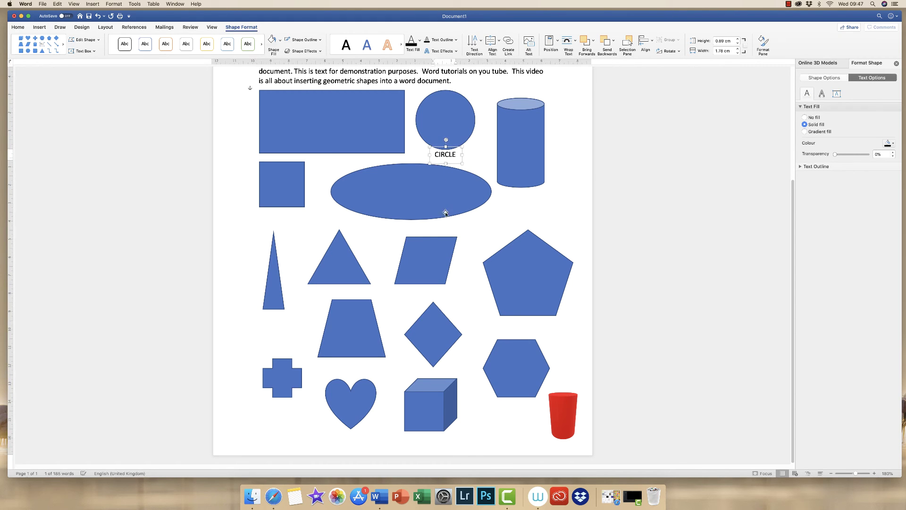
click(476, 154)
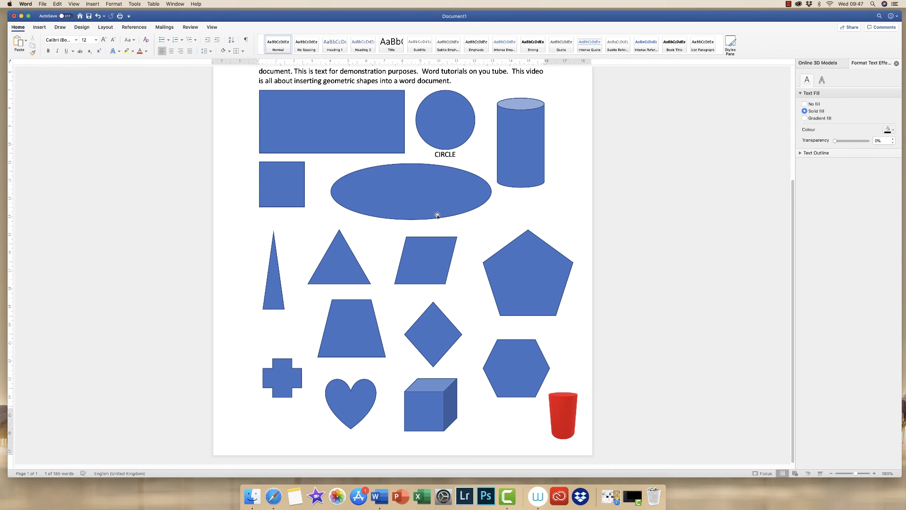
Select the wide ellipse beneath the CIRCLE label.
click(416, 185)
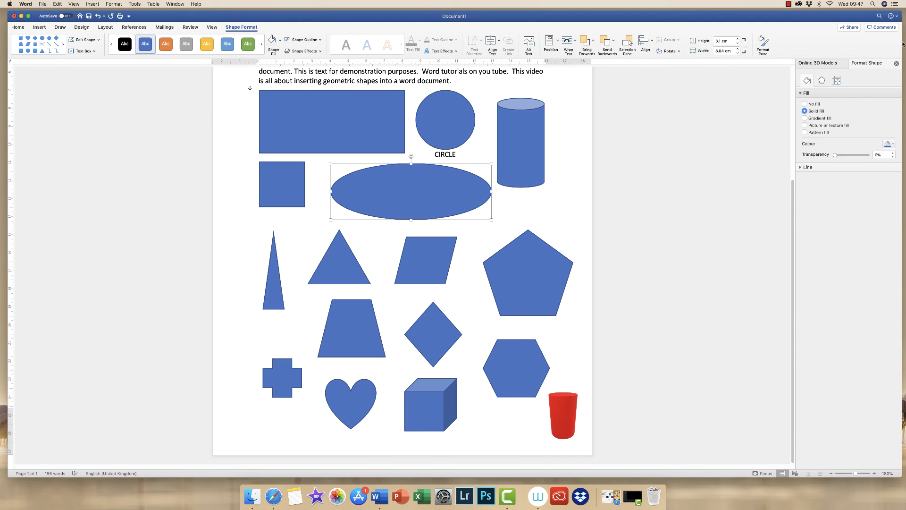
Close the open side panes and bring up the shape formatting options for the wide ellipse, with its fill settings expanded.
click(896, 63)
click(896, 63)
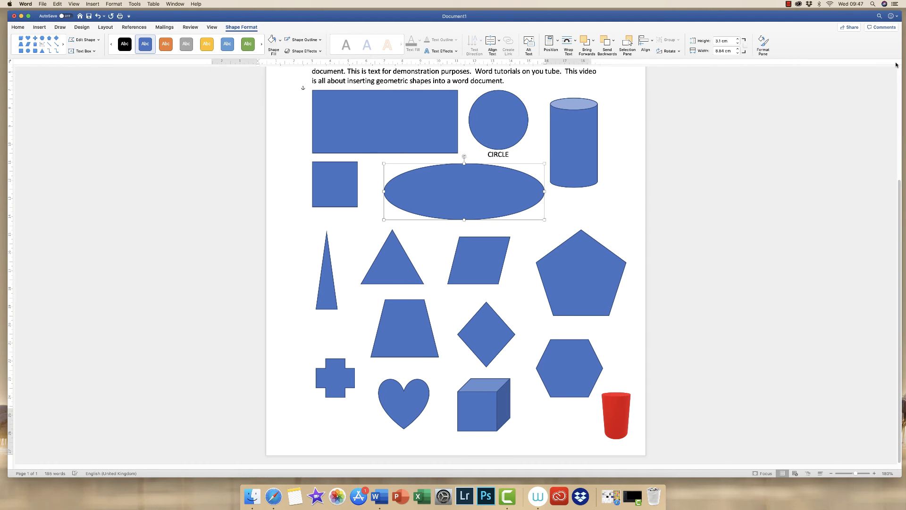
double_click(465, 190)
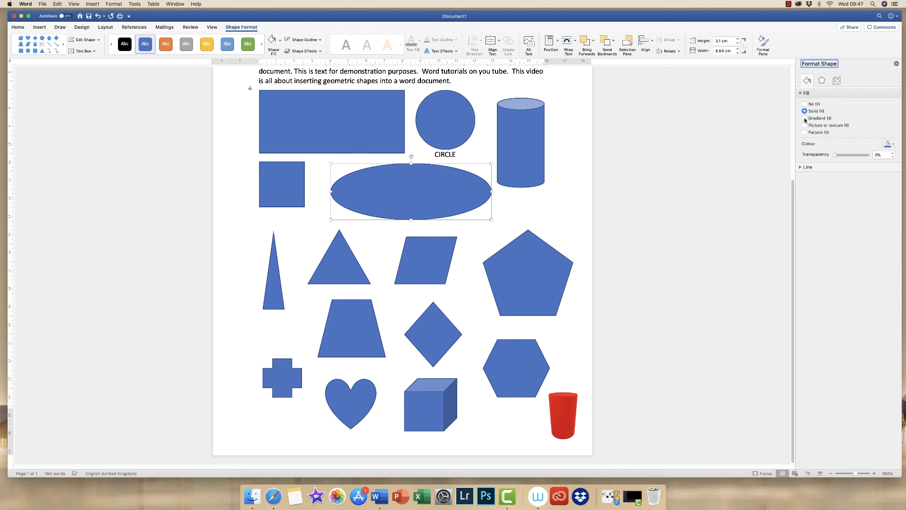
click(800, 94)
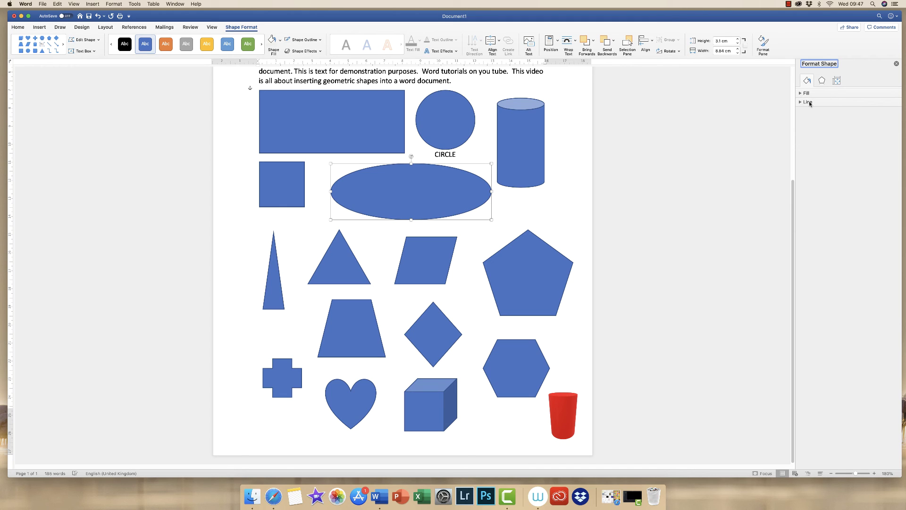
click(800, 93)
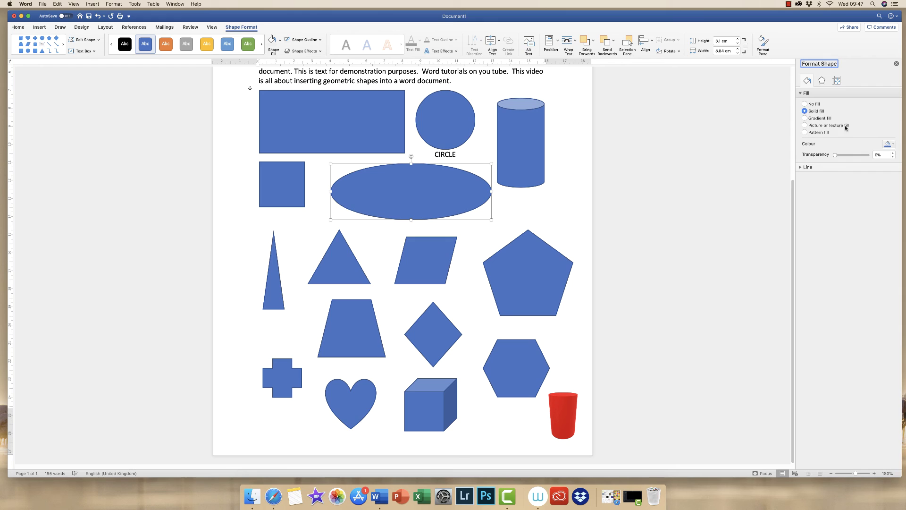
Try a red solid fill on the wide ellipse, and replace it with a custom light green from the colour wheel.
click(892, 144)
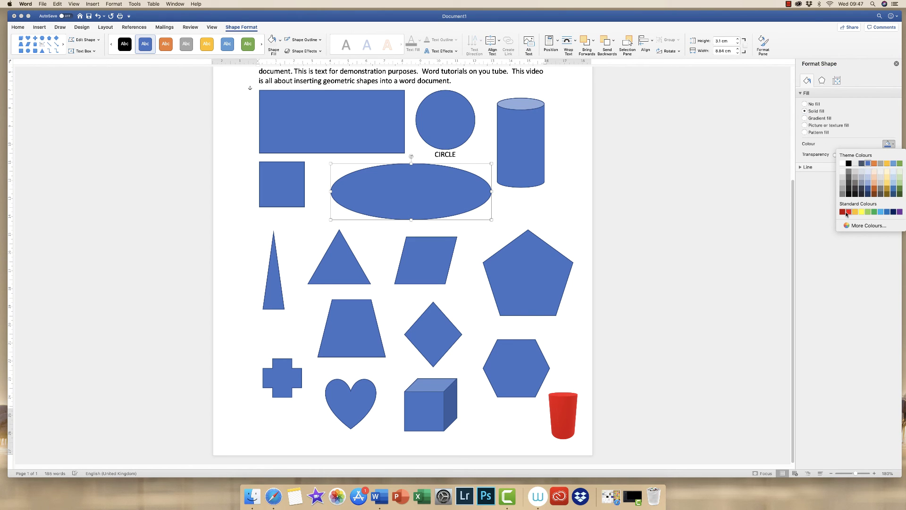
click(848, 213)
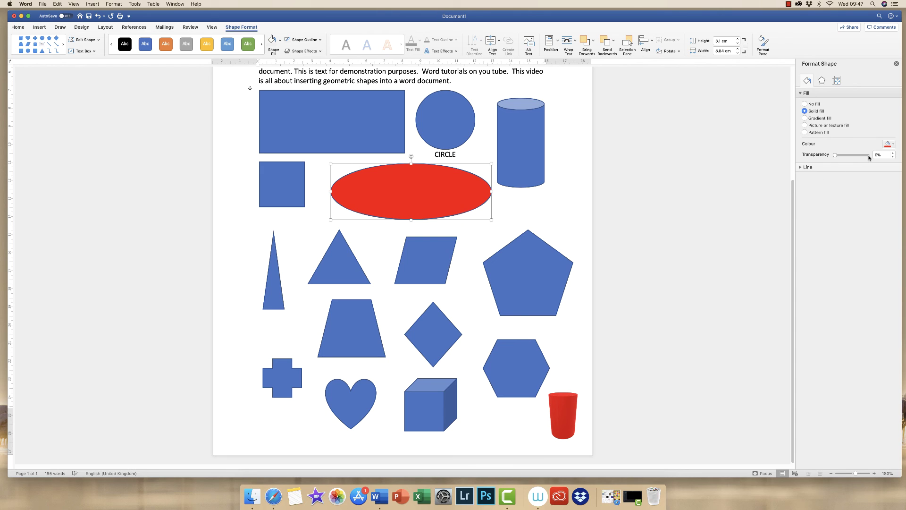
click(889, 144)
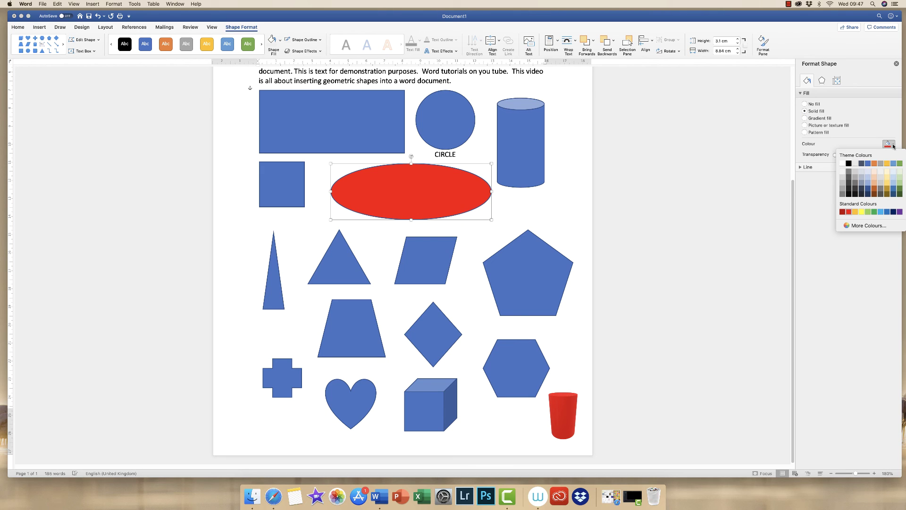
click(850, 230)
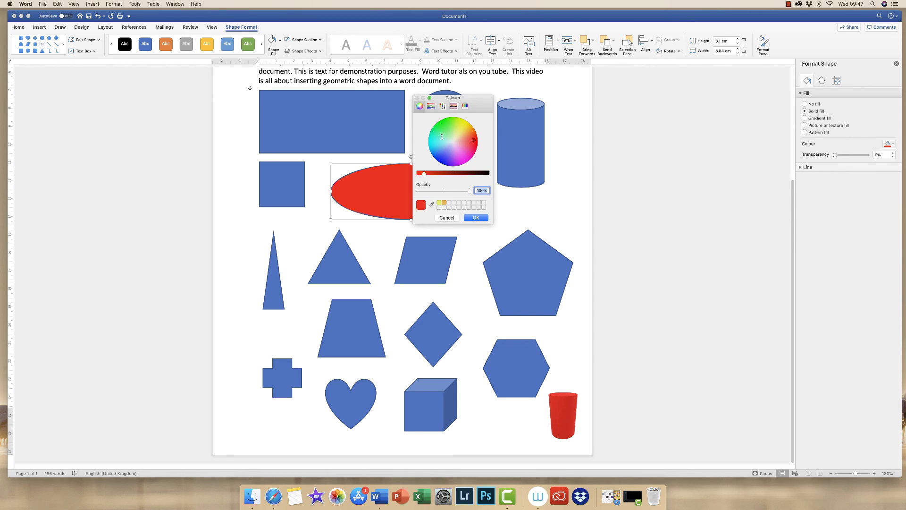
drag(476, 98, 713, 98)
drag(710, 139, 691, 123)
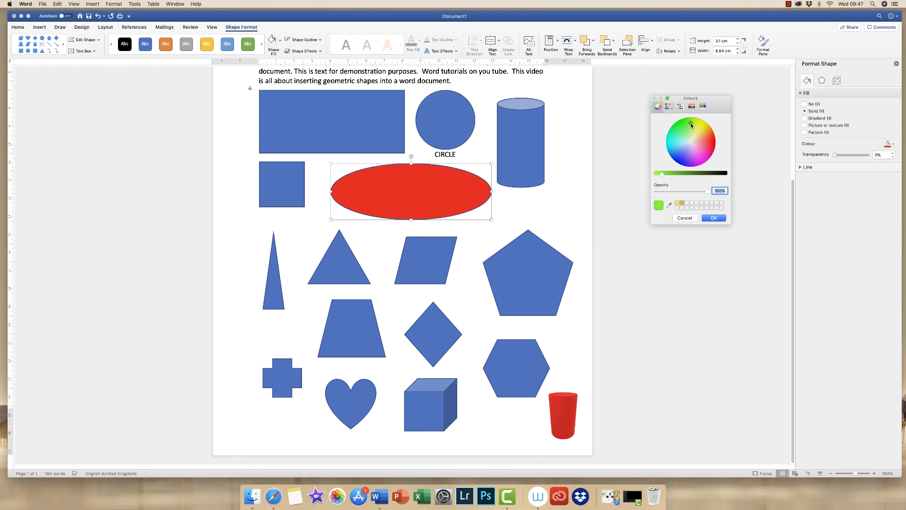
click(714, 217)
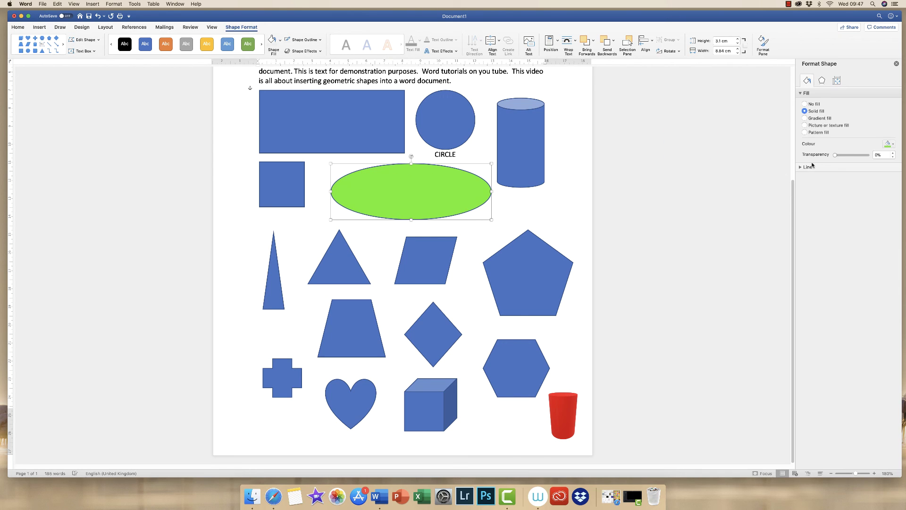
Try the green ellipse without an outline, and give it a solid orange line instead.
click(801, 167)
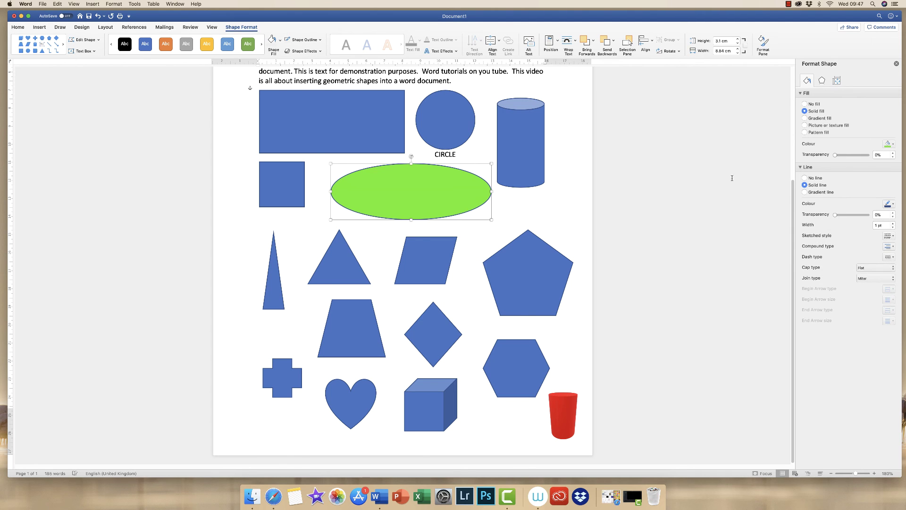
click(855, 473)
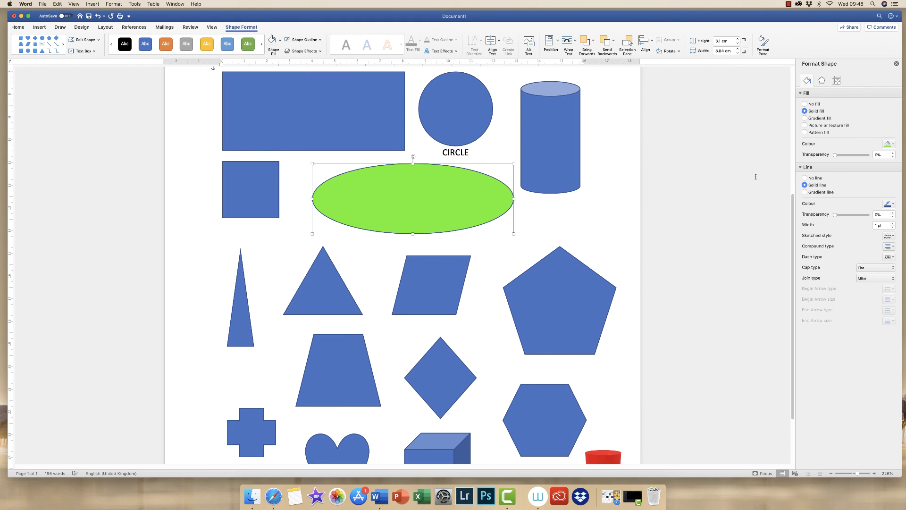
click(805, 178)
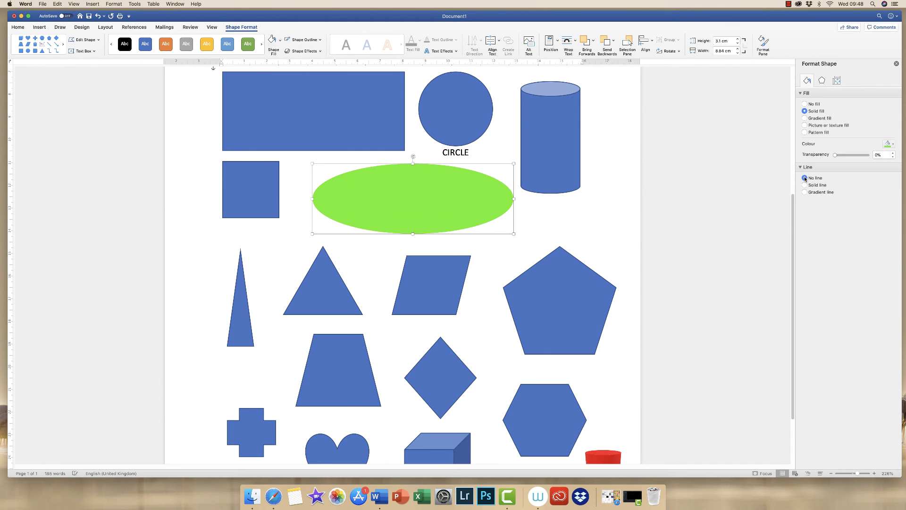
click(804, 185)
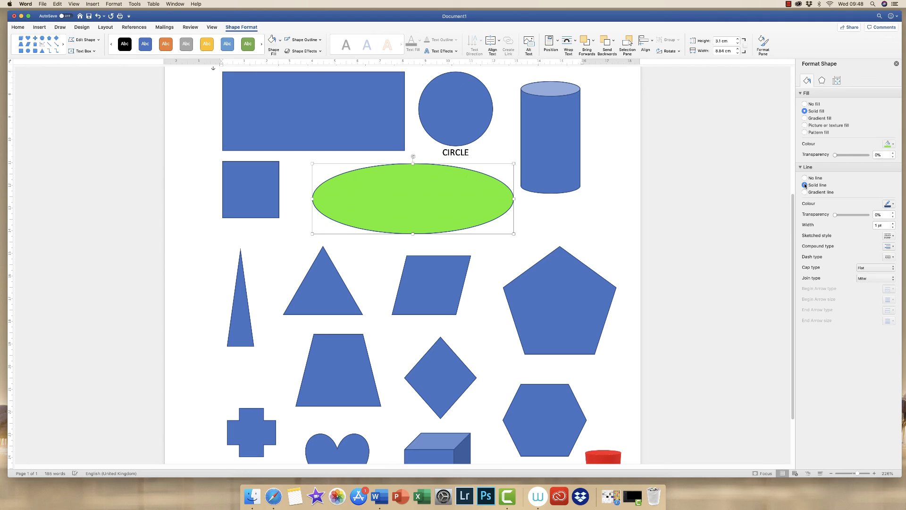
click(893, 205)
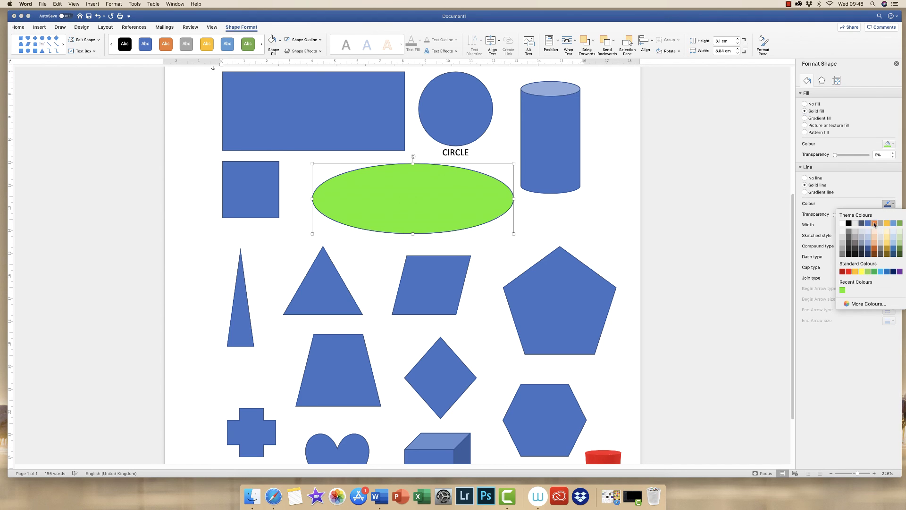
click(874, 224)
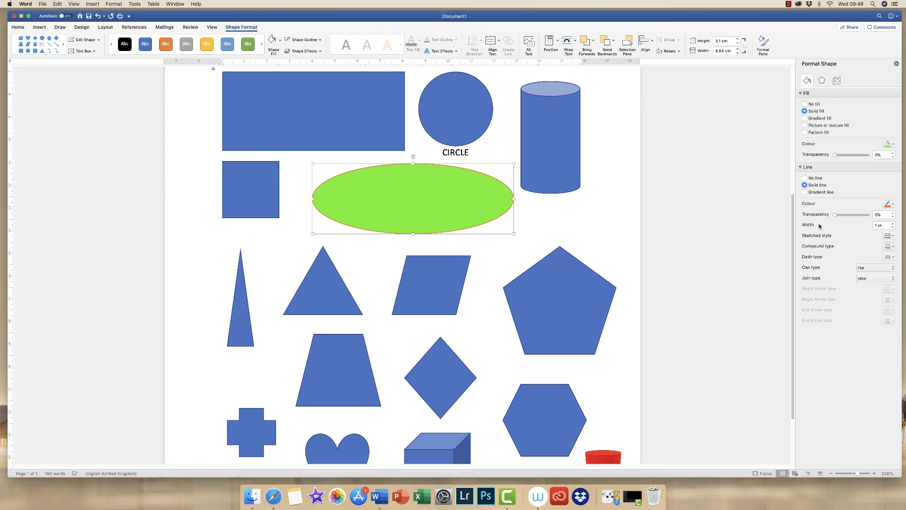
Try a much thicker orange outline on the ellipse, and reduce its width to 1.5 pt.
click(892, 224)
click(893, 224)
click(893, 224)
click(893, 223)
click(893, 224)
click(893, 224)
click(893, 224)
click(893, 223)
click(893, 223)
click(893, 224)
click(893, 224)
click(892, 224)
click(893, 224)
click(893, 227)
click(893, 227)
click(892, 227)
click(893, 227)
click(893, 227)
click(893, 227)
click(892, 227)
click(893, 227)
click(893, 228)
click(892, 227)
click(893, 228)
click(893, 227)
click(893, 228)
click(893, 228)
click(892, 223)
click(893, 224)
Try the gently curved and slightly wavy sketched styles on the ellipse's outline, and apply the most strongly wavy one.
click(891, 237)
click(877, 256)
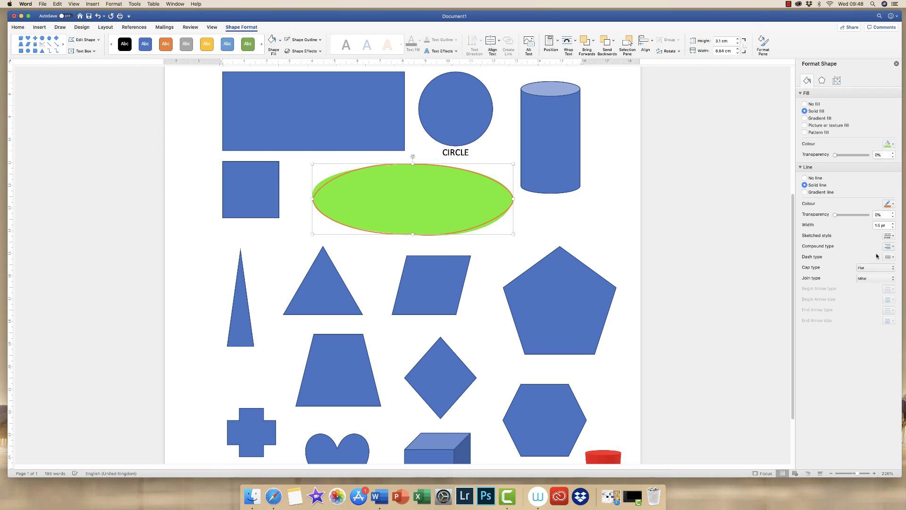
click(891, 237)
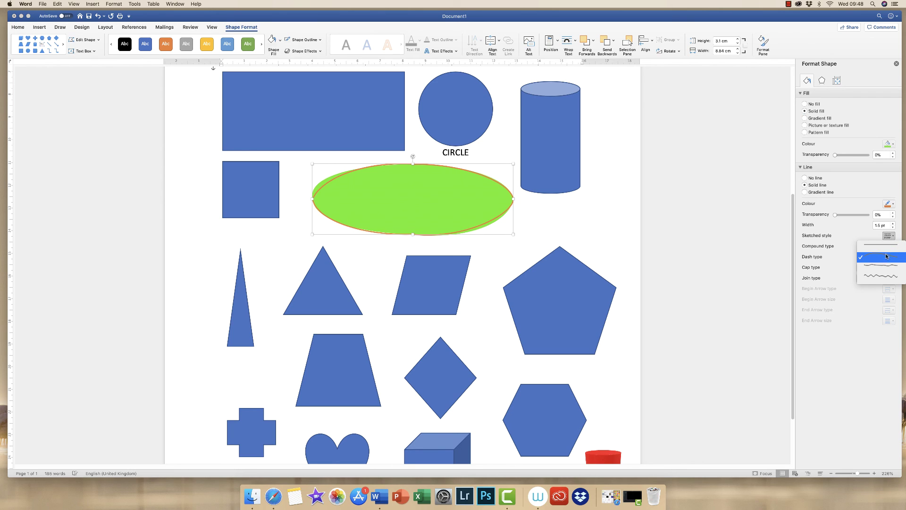
click(876, 262)
click(892, 237)
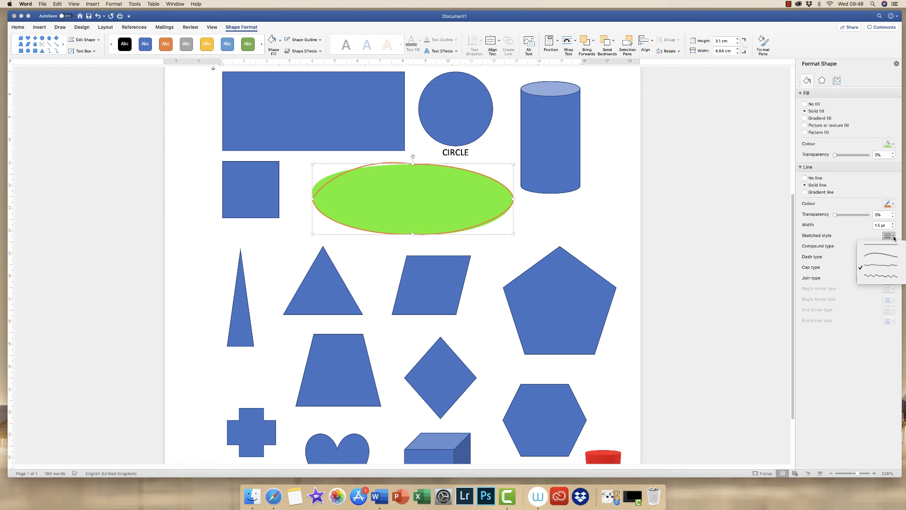
click(873, 277)
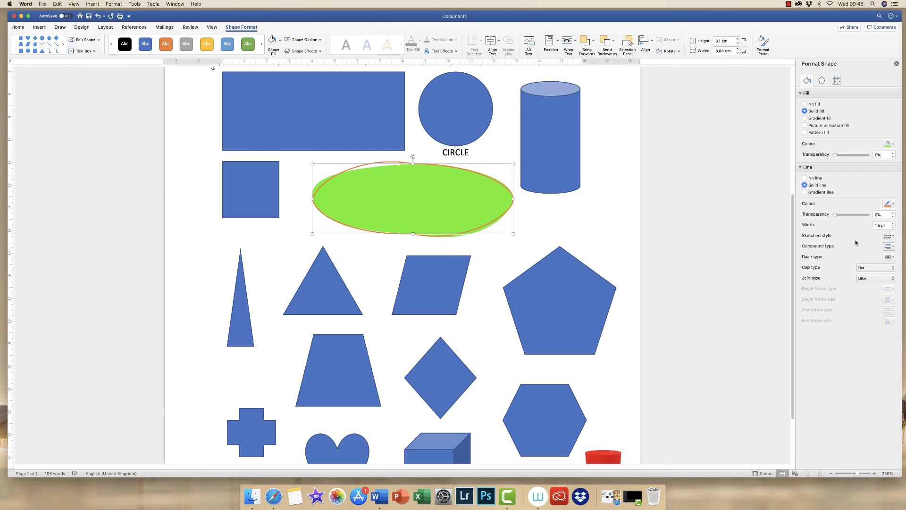